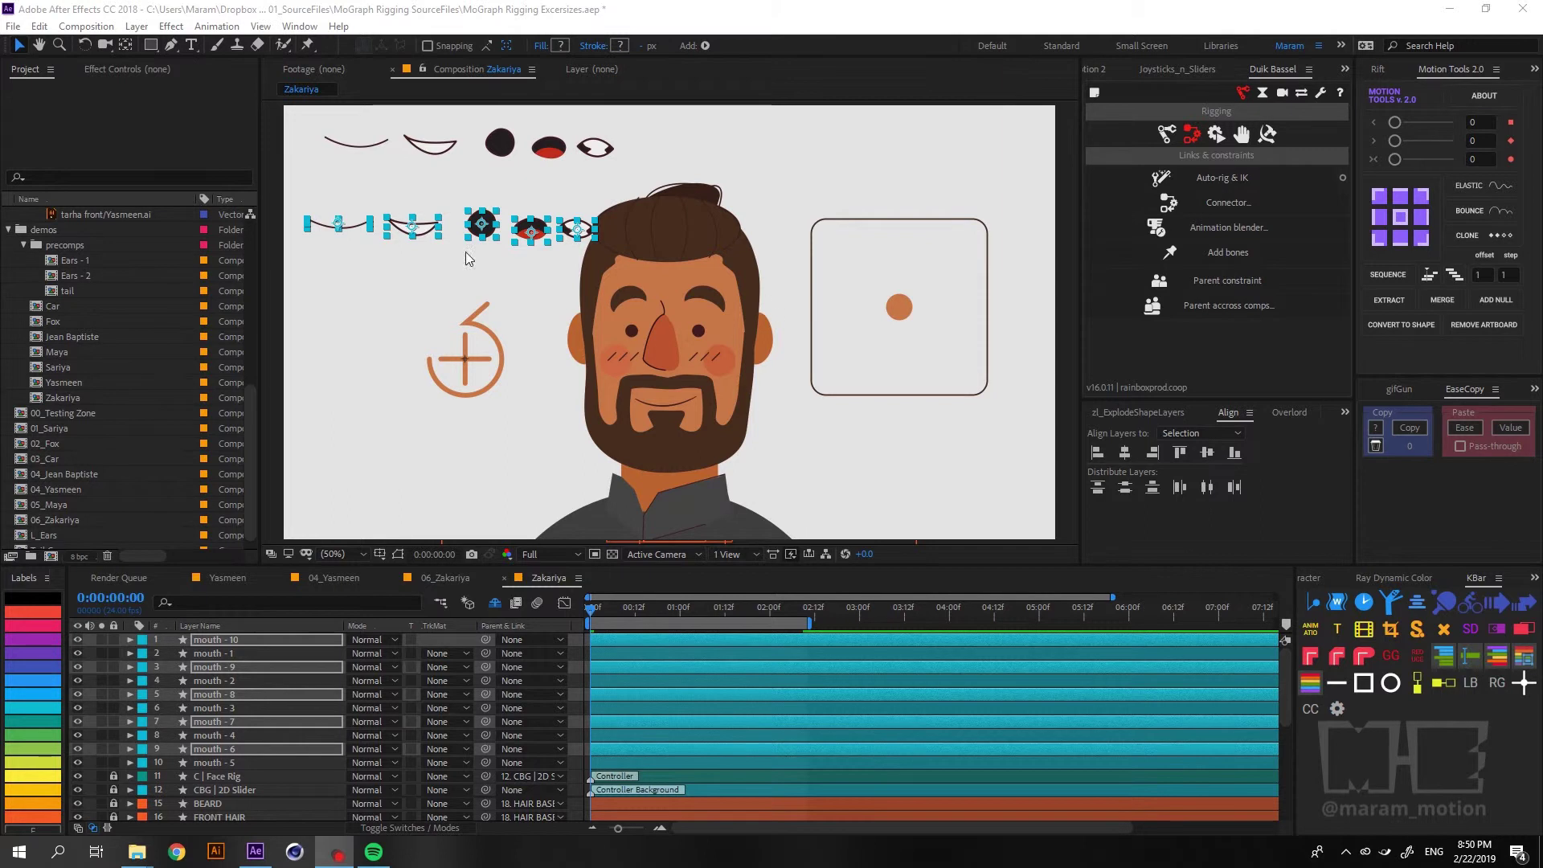
# - Close up the spacing of the upper row of mouth shapes by shifting mouth - 3, mouth - 4 and mouth - 5
pyautogui.click(329, 184)
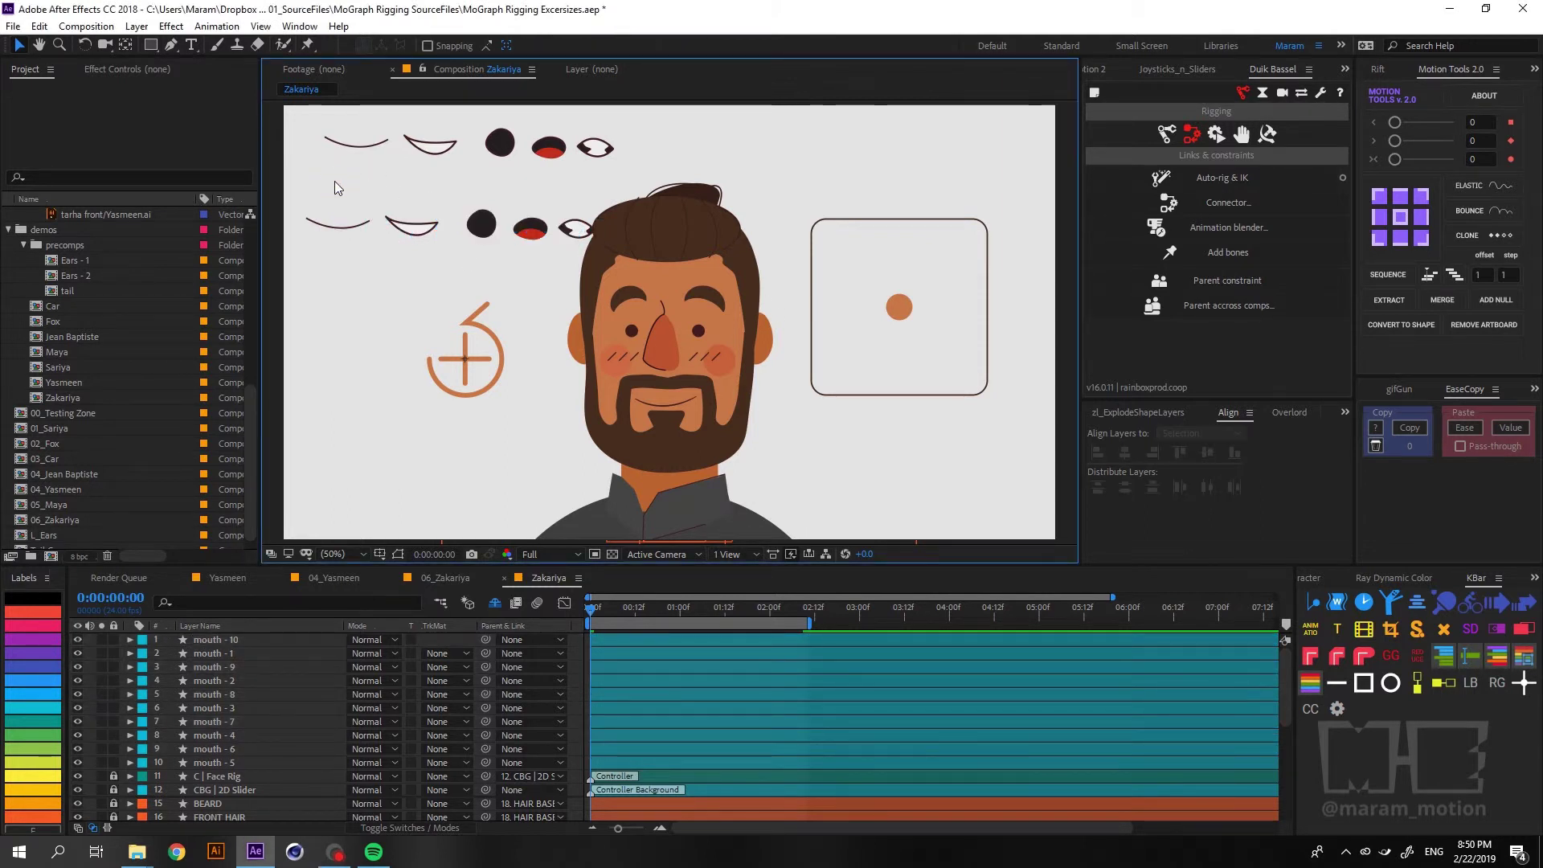
pyautogui.moveTo(335, 182); pyautogui.dragTo(627, 131)
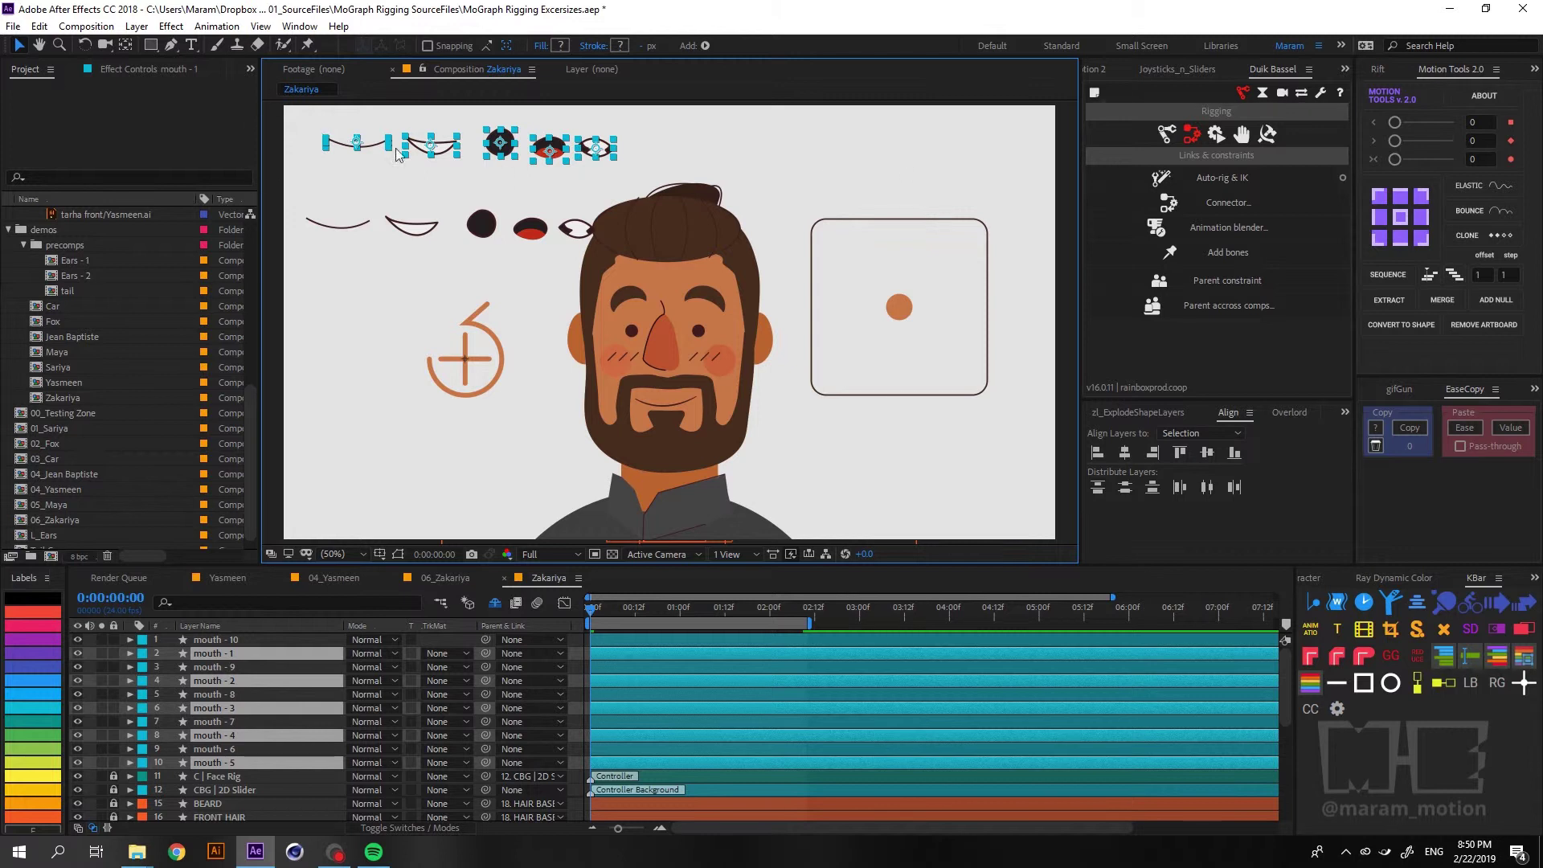
pyautogui.click(500, 145)
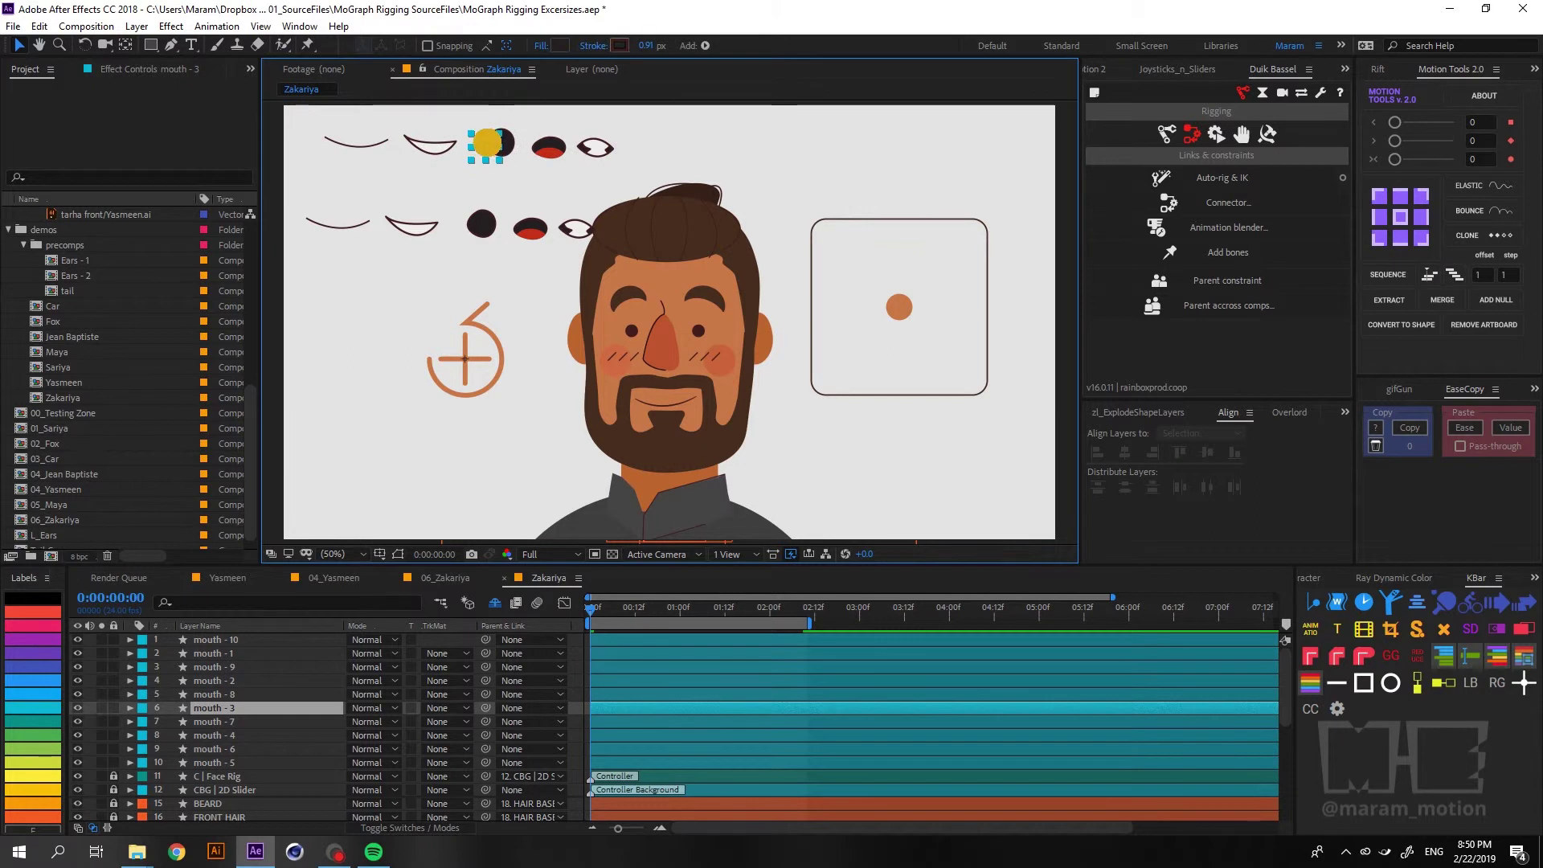
pyautogui.click(549, 147)
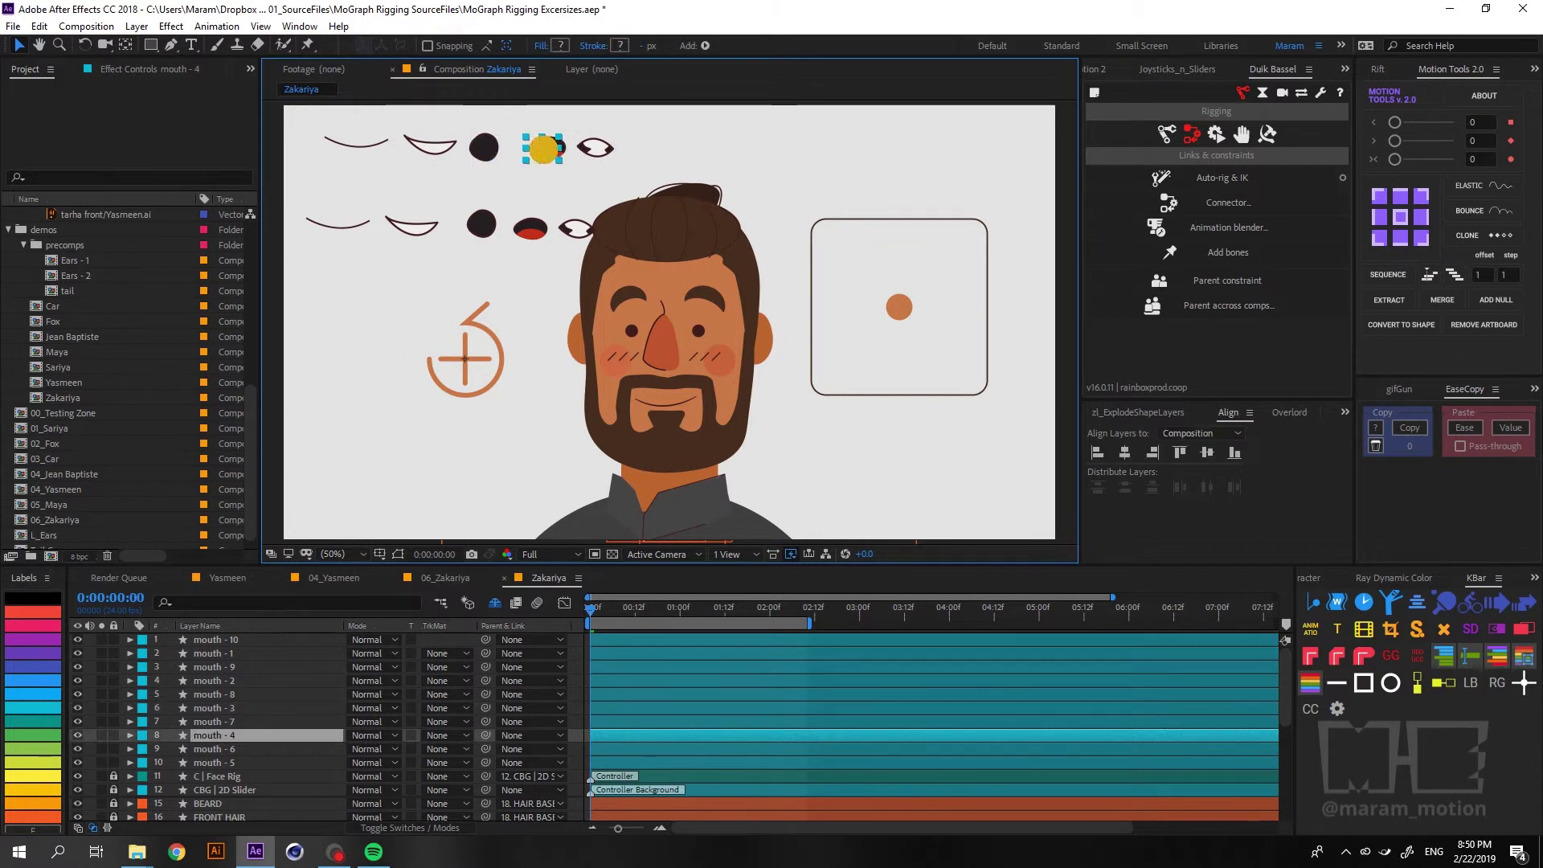
pyautogui.click(599, 146)
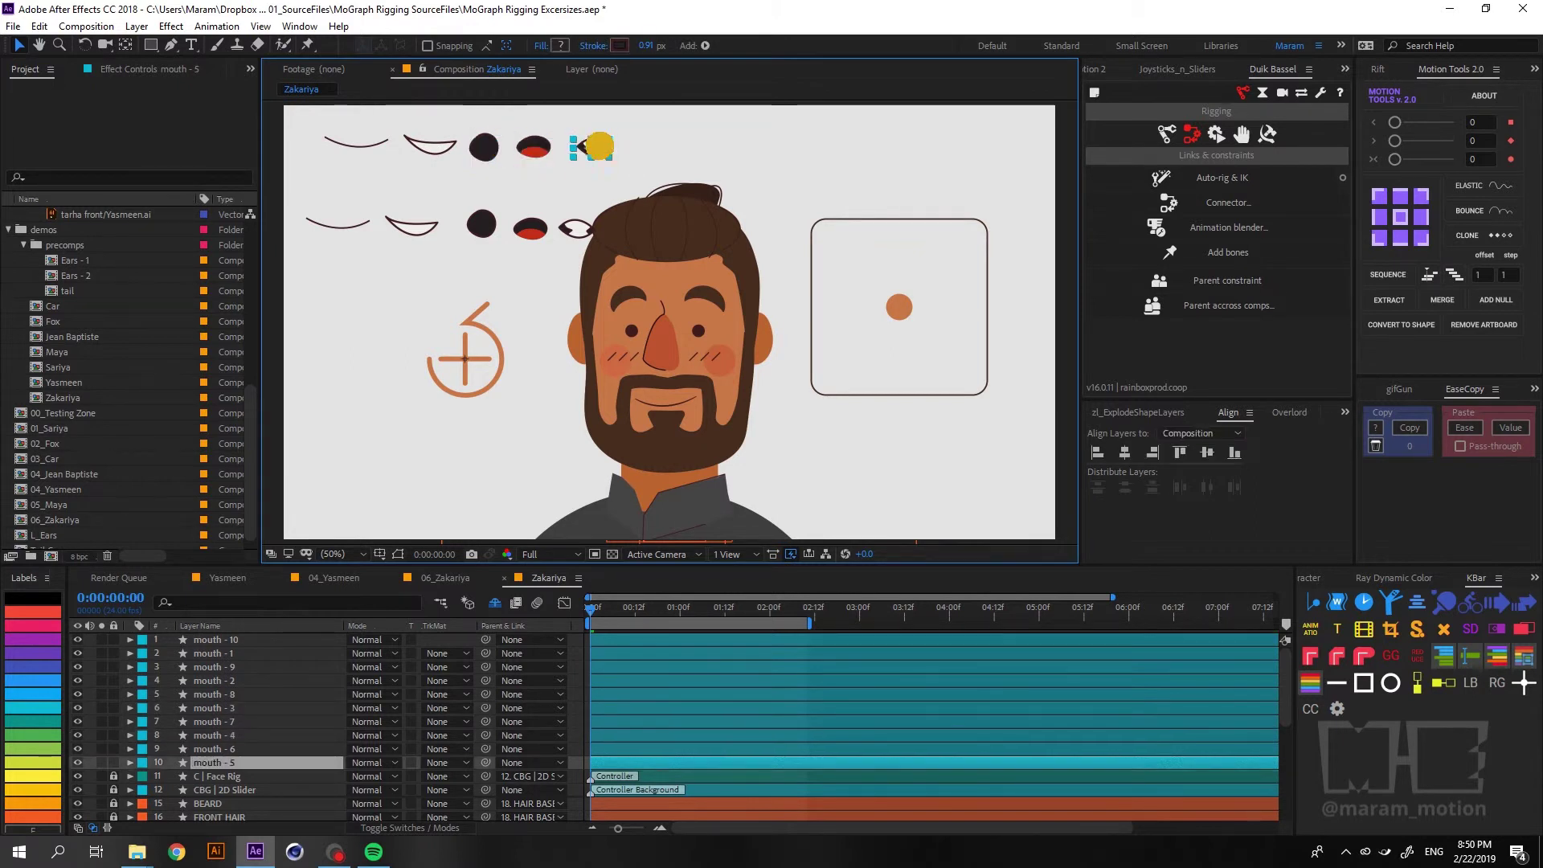
# - Centre-align the five lower-row mouth shapes on each other both ways and place the stack over the mouth area in the beard
pyautogui.click(407, 190)
pyautogui.moveTo(594, 203); pyautogui.dragTo(305, 241)
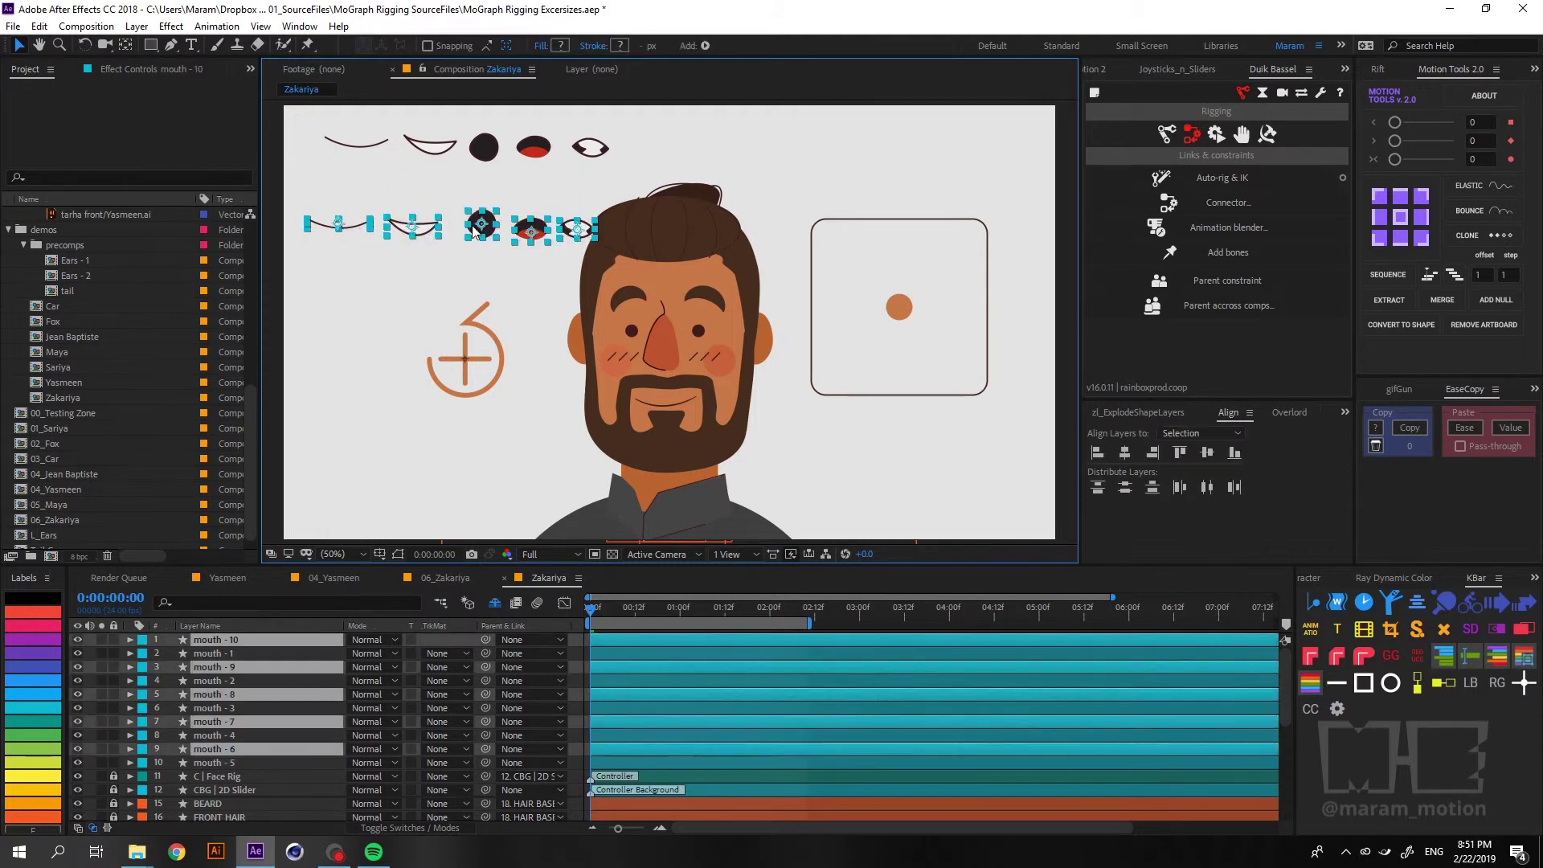
pyautogui.click(1130, 454)
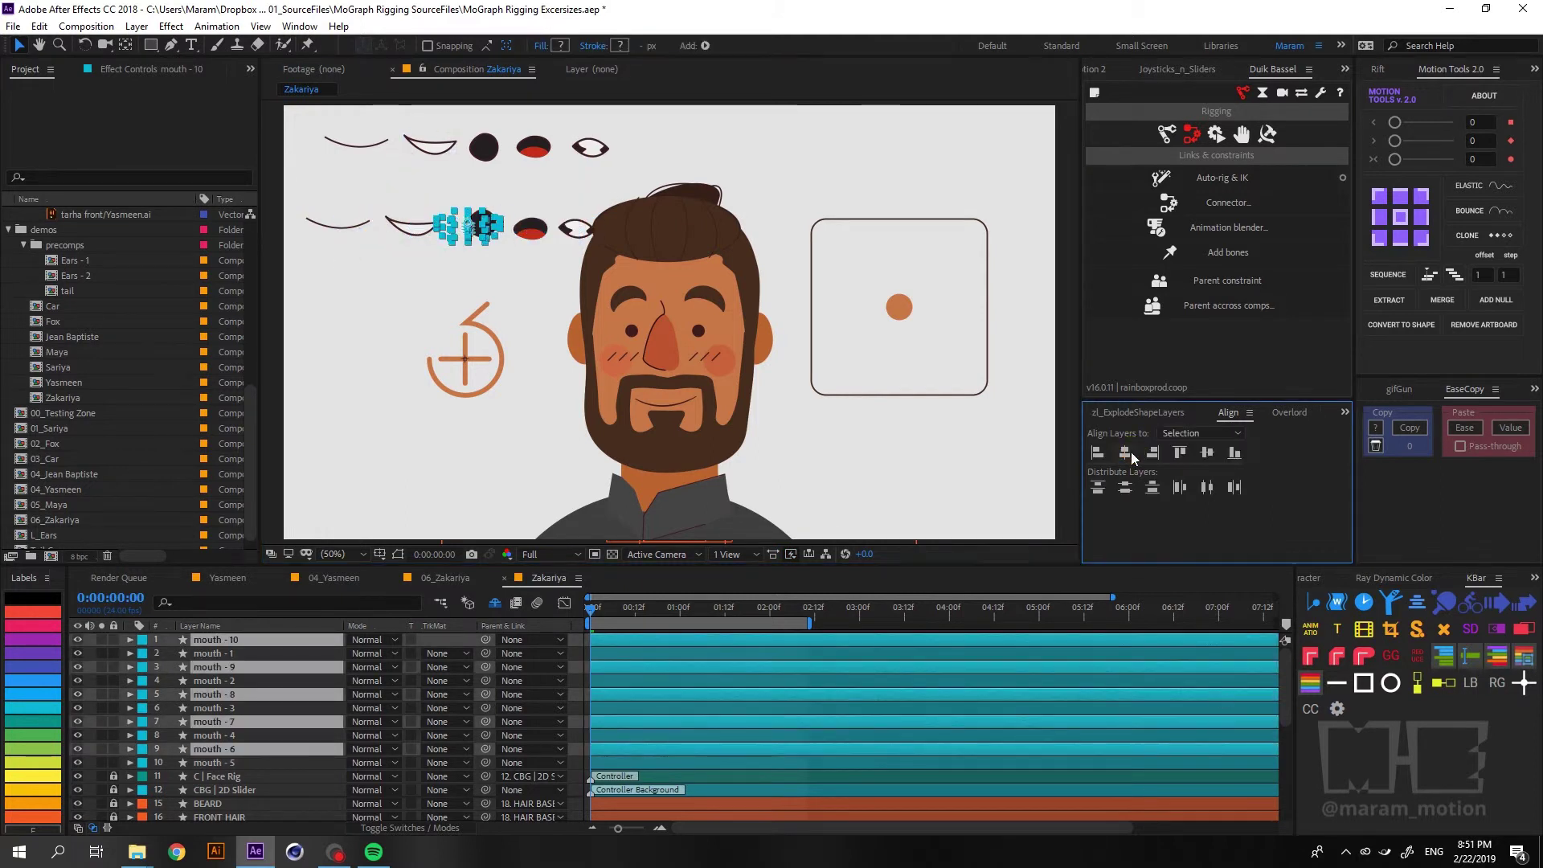
pyautogui.click(1207, 453)
pyautogui.moveTo(474, 229); pyautogui.dragTo(672, 414)
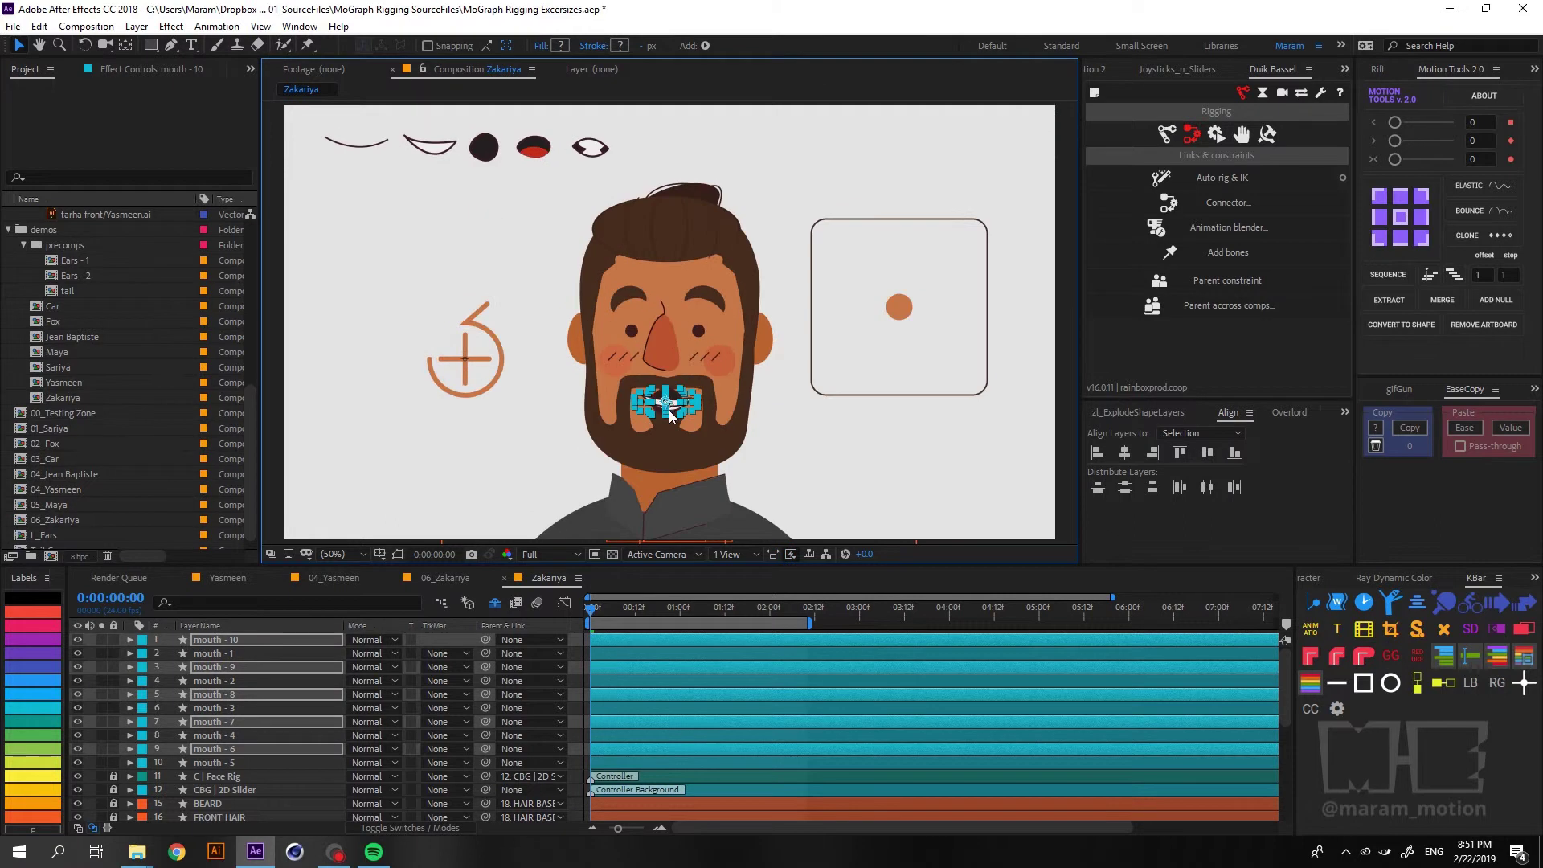
# - Pre-compose the five stacked mouth layers into a new composition named Mouthes
pyautogui.hotkey('ctrl', 'shift', 'c')
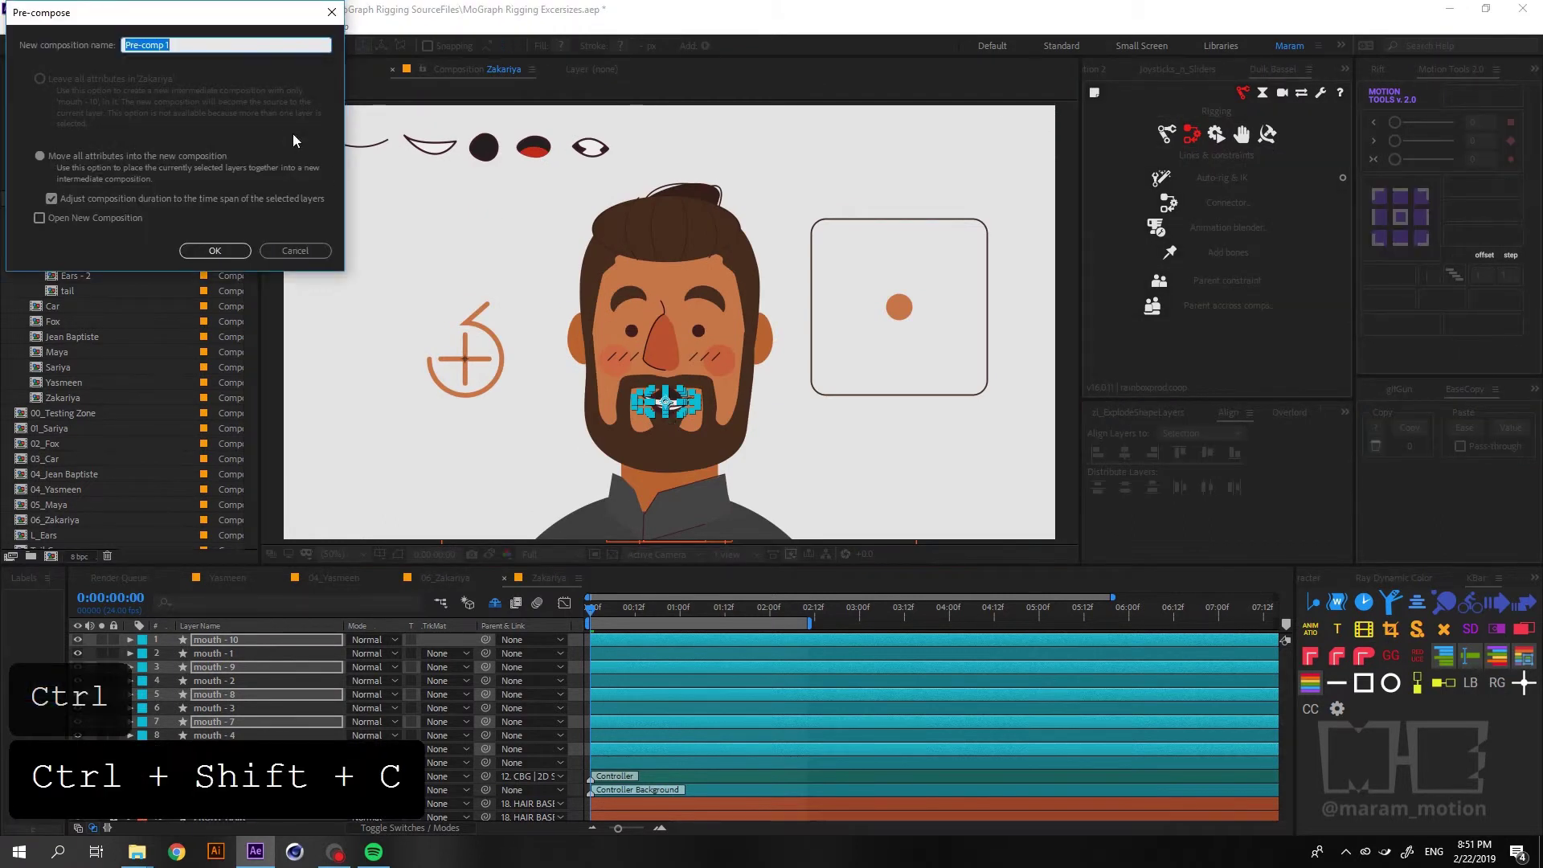
pyautogui.write('Mo')
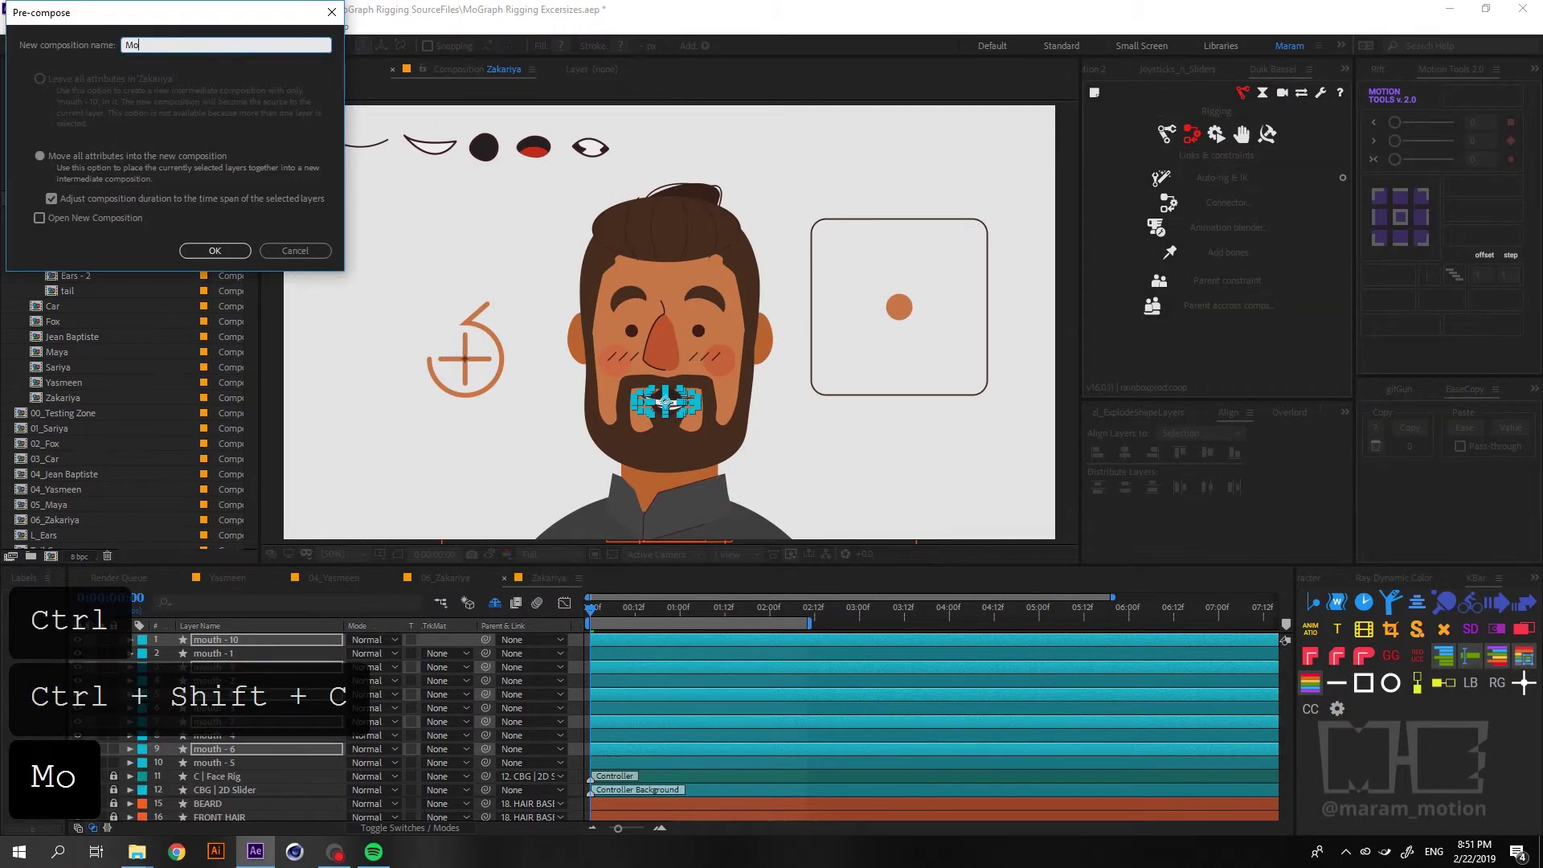
pyautogui.write('uthes')
pyautogui.press('Return')
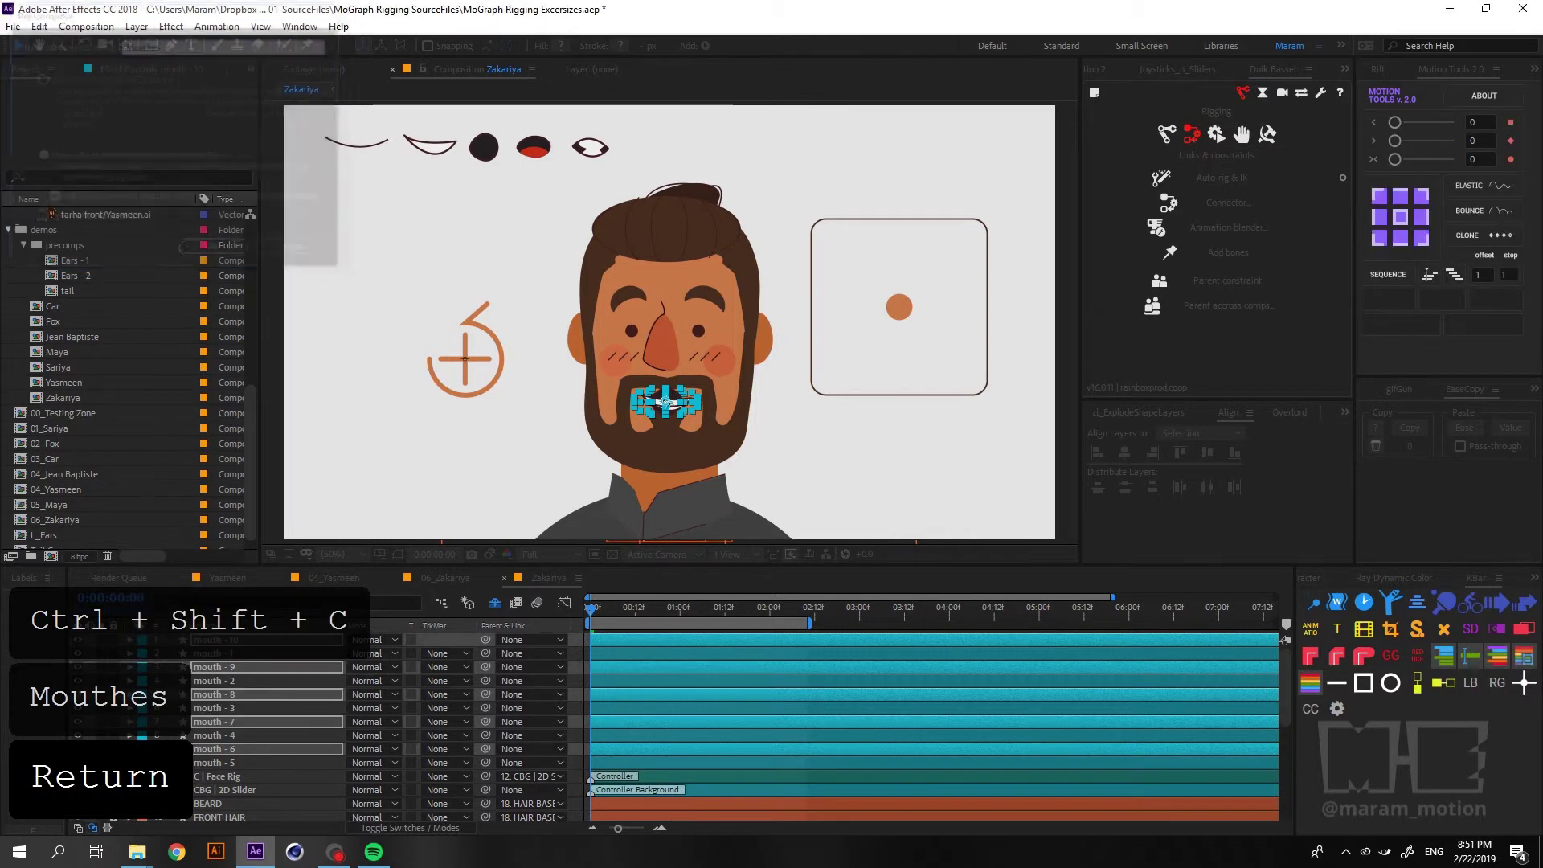
# - In the Mouthes composition, trim all five mouth layers to one frame and stagger them consecutively over frames 0 to 4
pyautogui.doubleClick(208, 641)
pyautogui.click(651, 832)
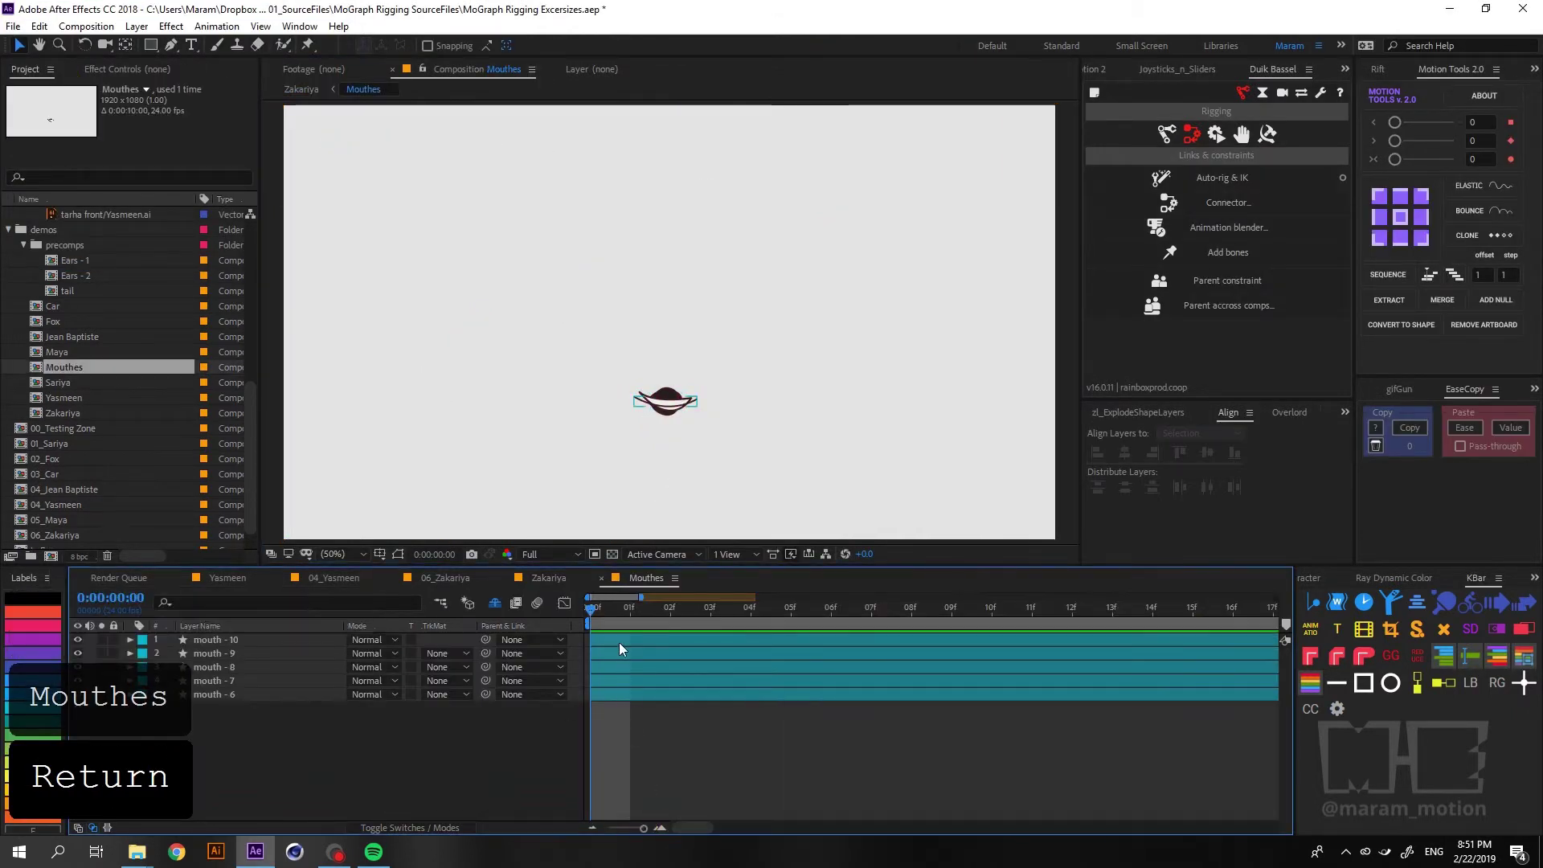
pyautogui.hotkey('ctrl', 'a')
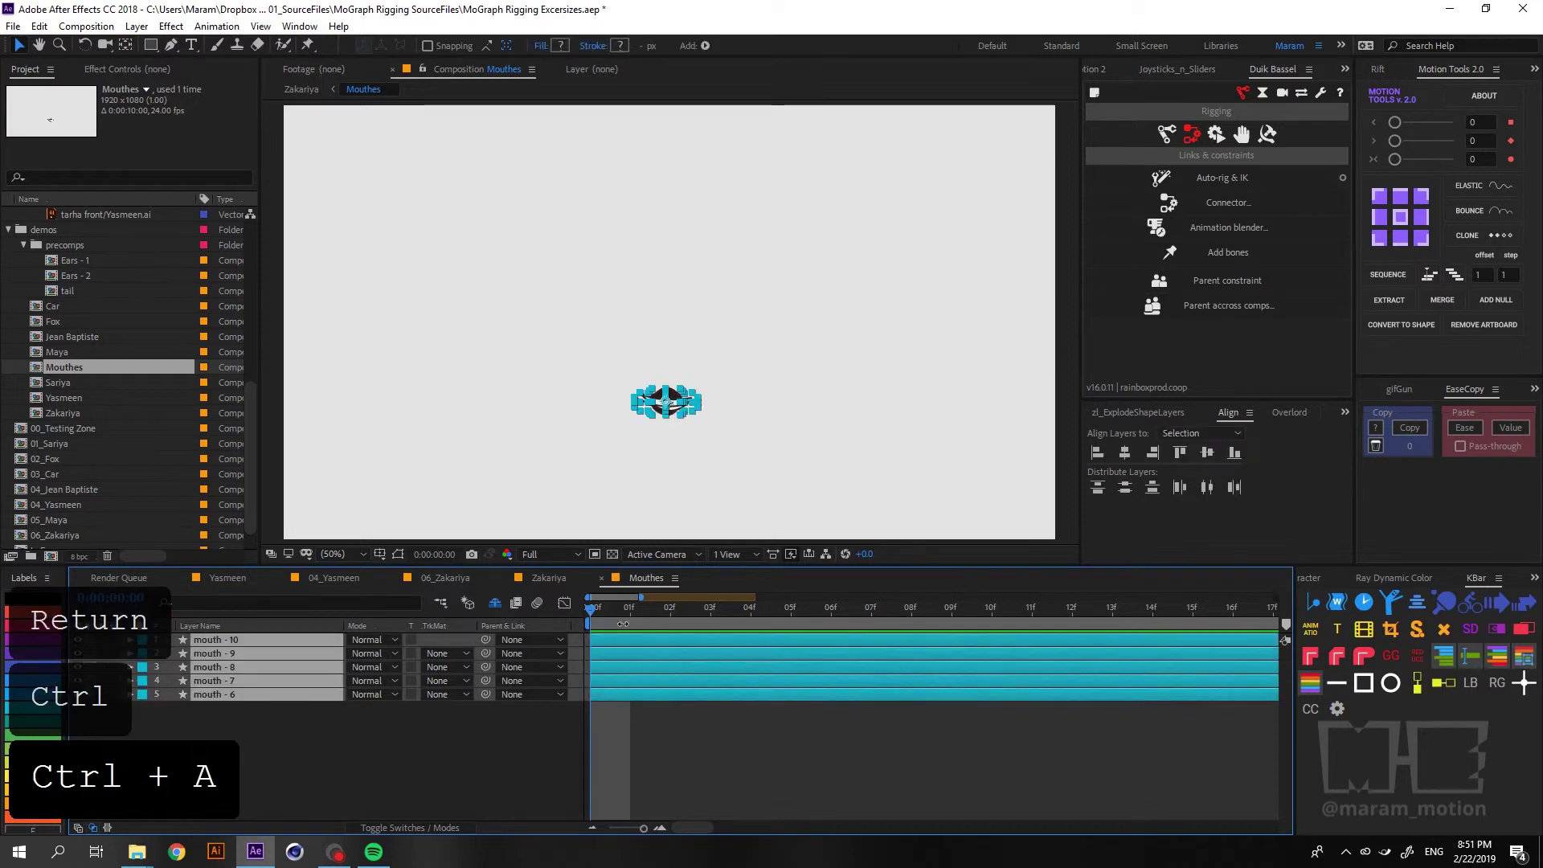
pyautogui.hotkey('alt', ']')
pyautogui.click(678, 701)
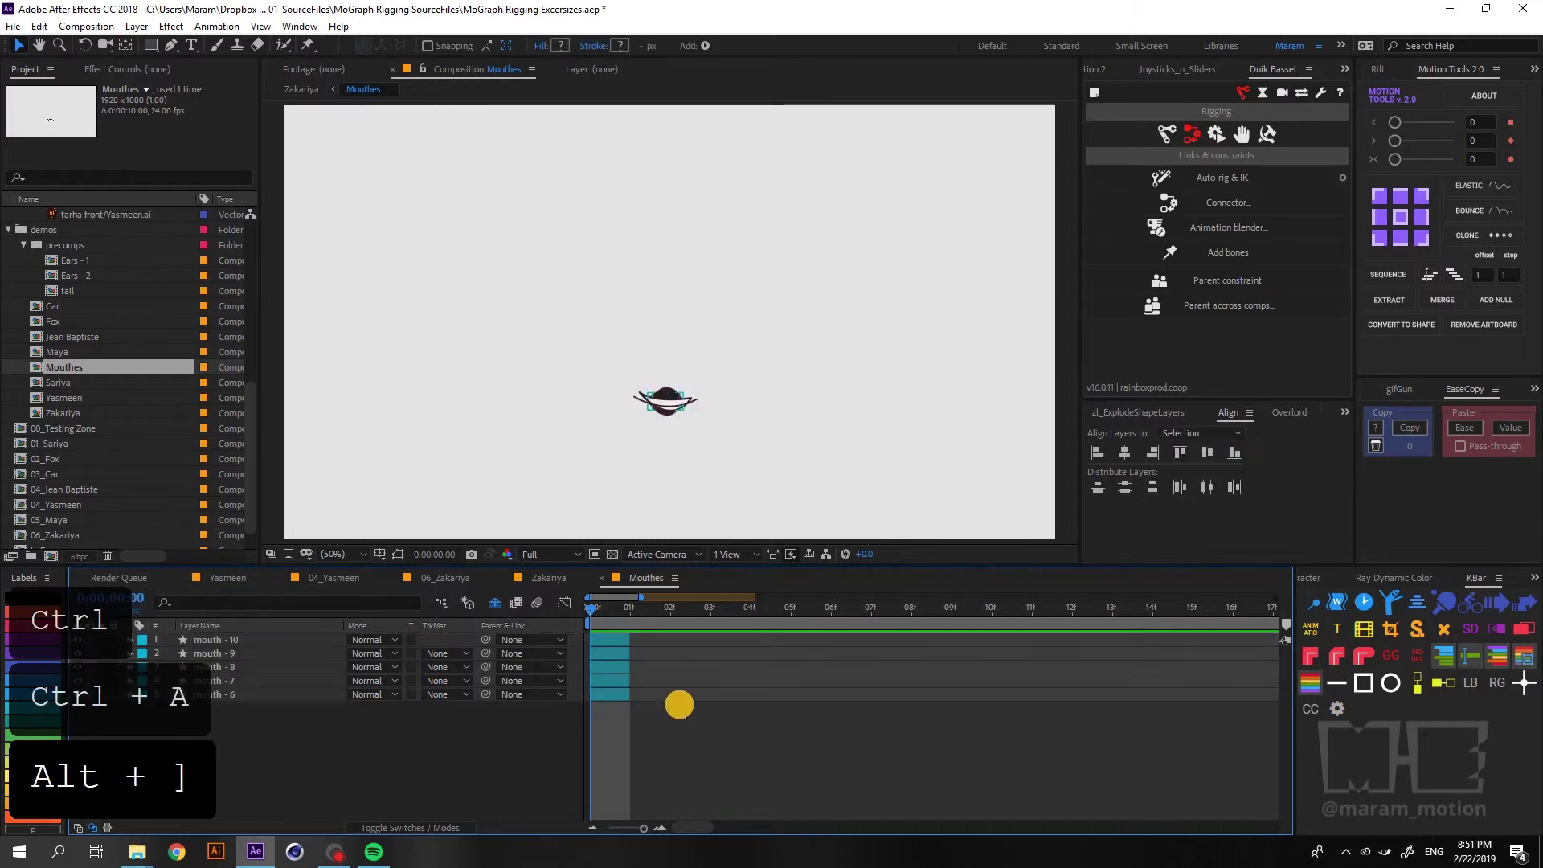
pyautogui.moveTo(626, 657); pyautogui.dragTo(739, 681)
pyautogui.moveTo(625, 694); pyautogui.dragTo(784, 697)
# - End the work area at frame 4 and trim the Mouthes composition to the work area
pyautogui.click(783, 606)
pyautogui.click(761, 610)
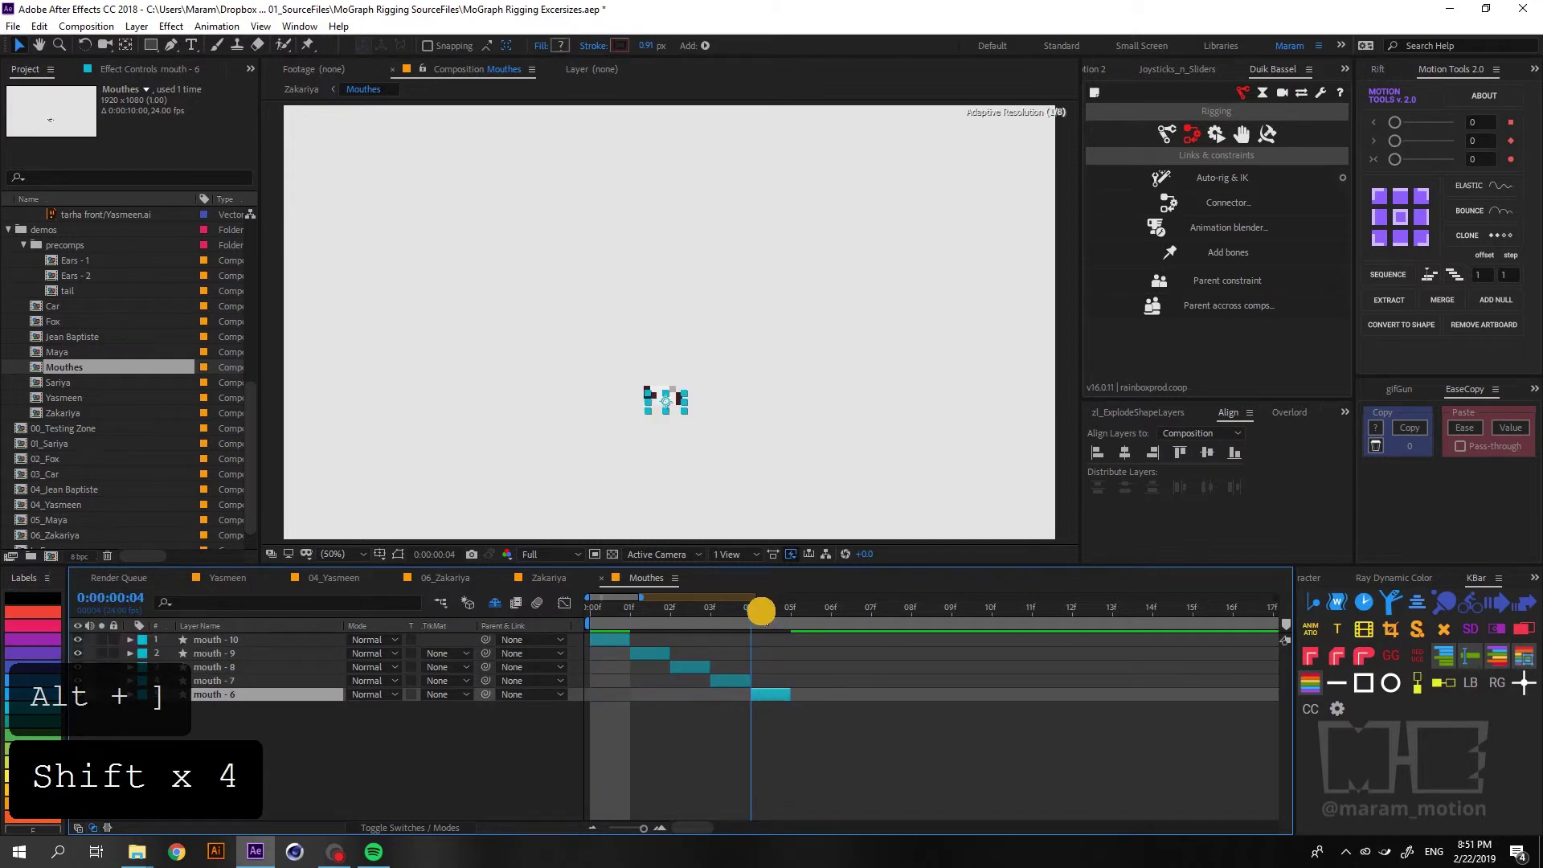
pyautogui.press('m')
pyautogui.press('n')
pyautogui.rightClick(765, 615)
pyautogui.click(824, 682)
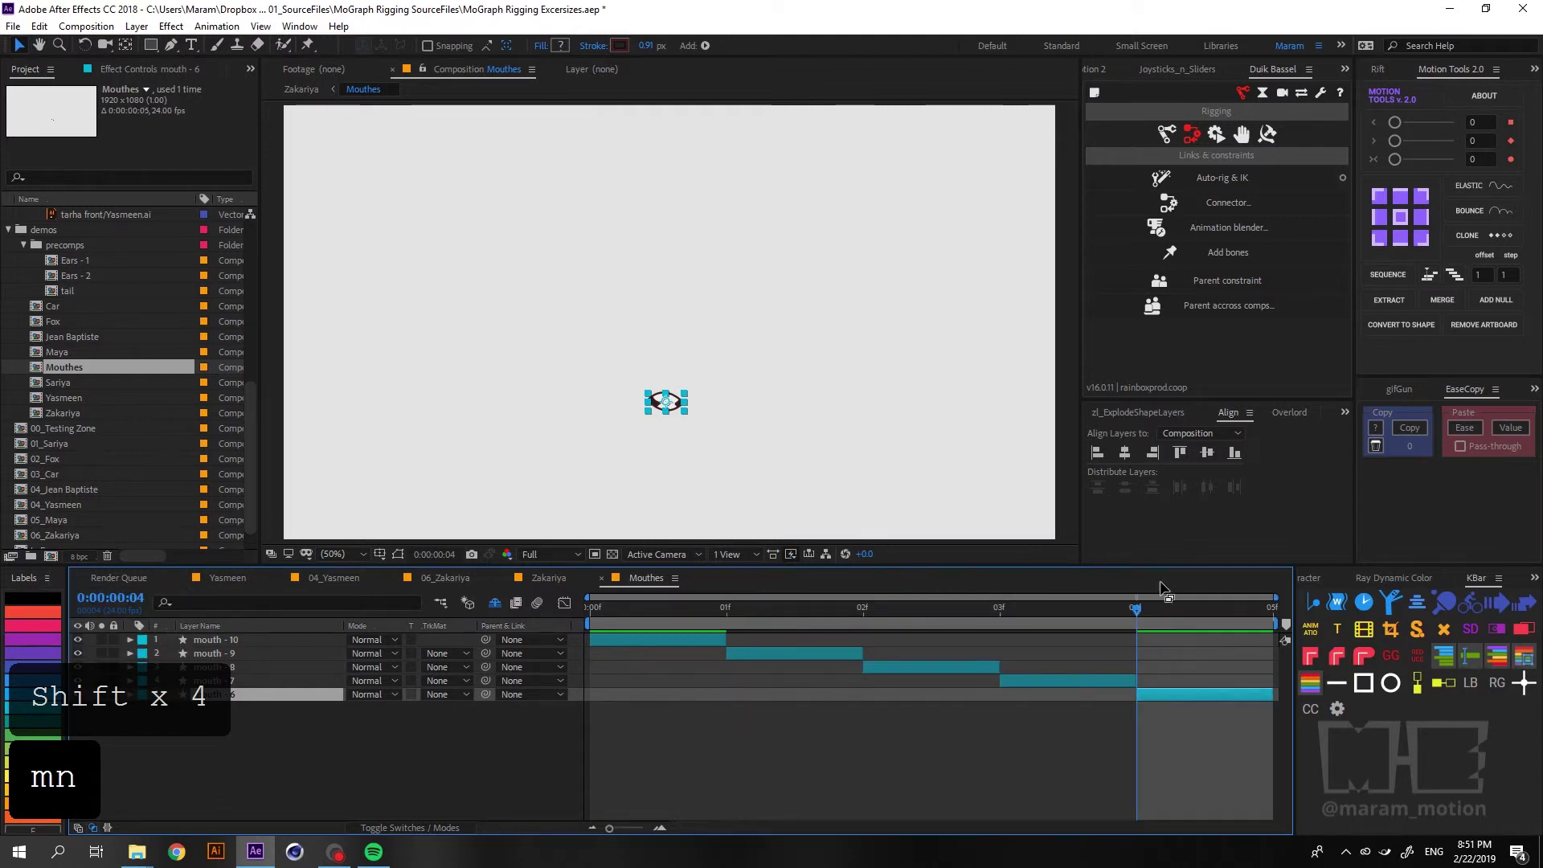
# - Scrub through the Mouthes composition to check the mouth shape on each frame
pyautogui.moveTo(1103, 620); pyautogui.dragTo(519, 591)
pyautogui.click(764, 772)
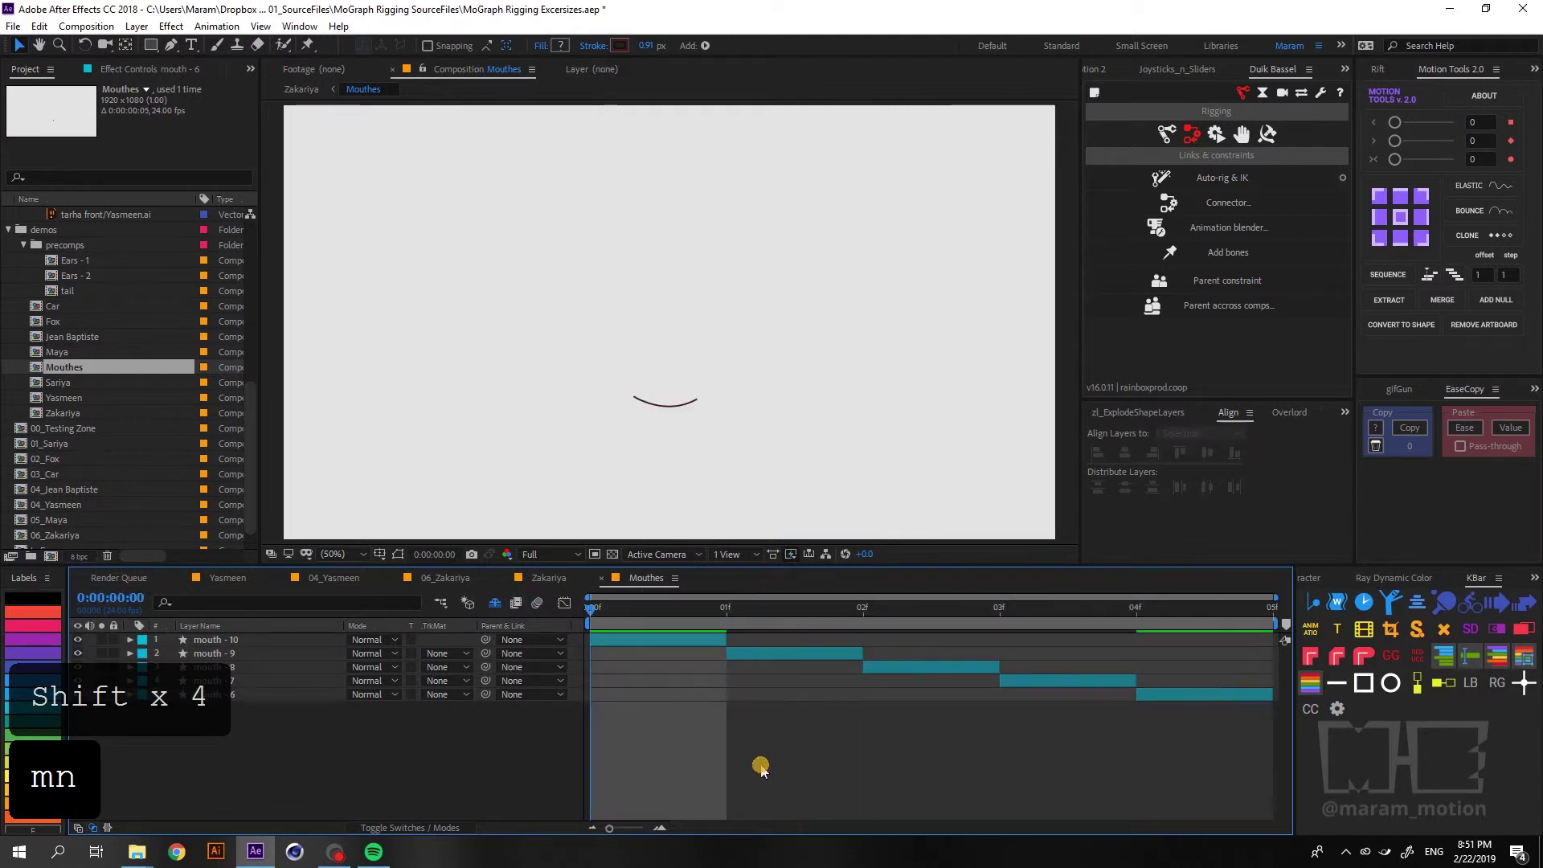
pyautogui.click(1238, 608)
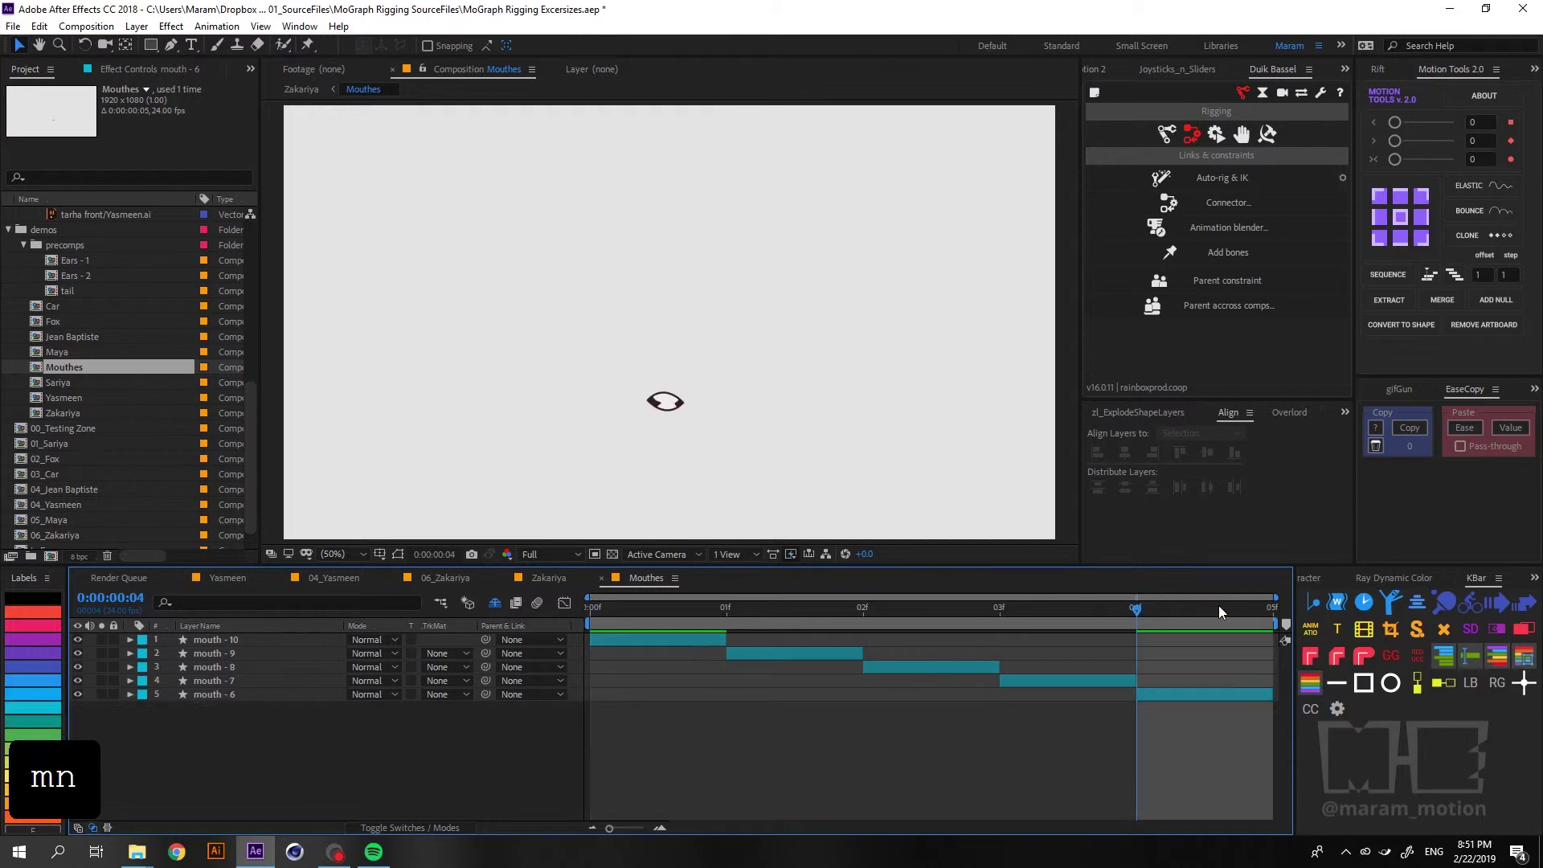
# - Return to the Zakariya composition and parent the Mouthes layer to the MOUTH layer
pyautogui.press('Tab')
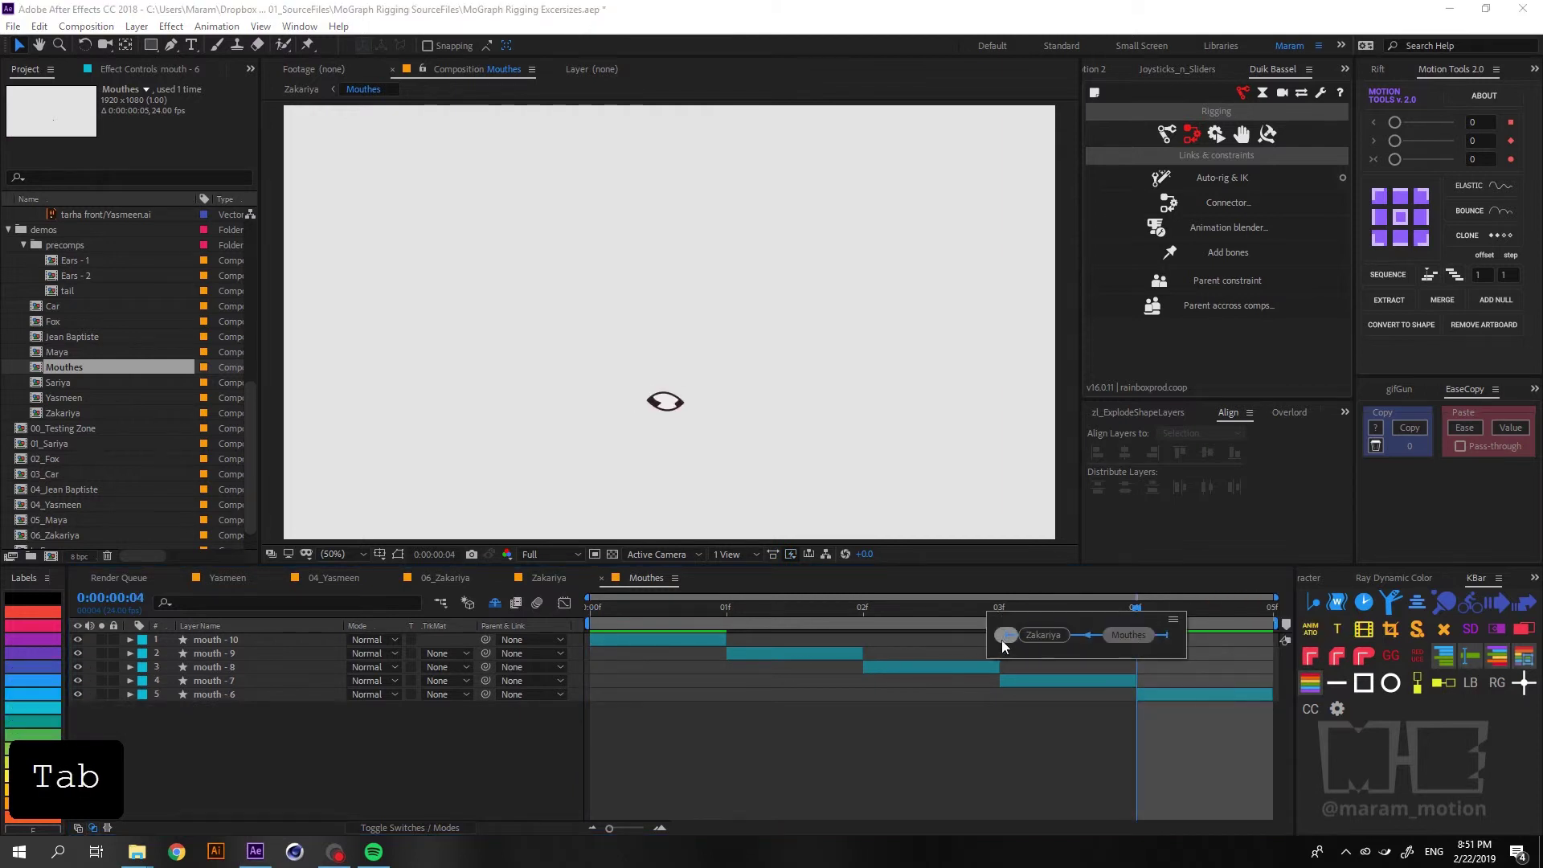
pyautogui.click(1026, 639)
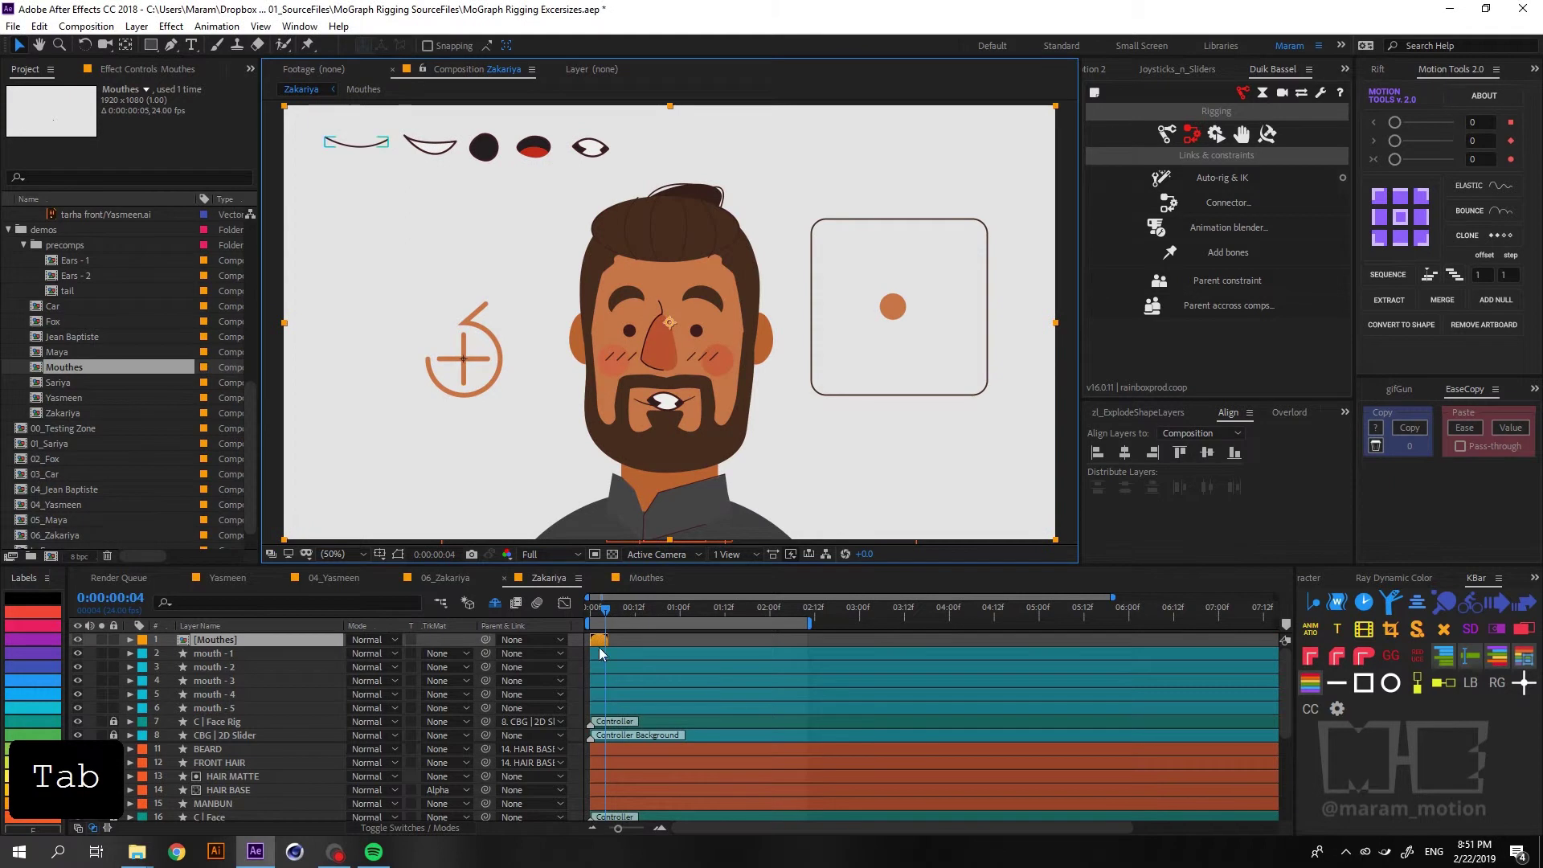
pyautogui.moveTo(485, 640); pyautogui.dragTo(215, 702)
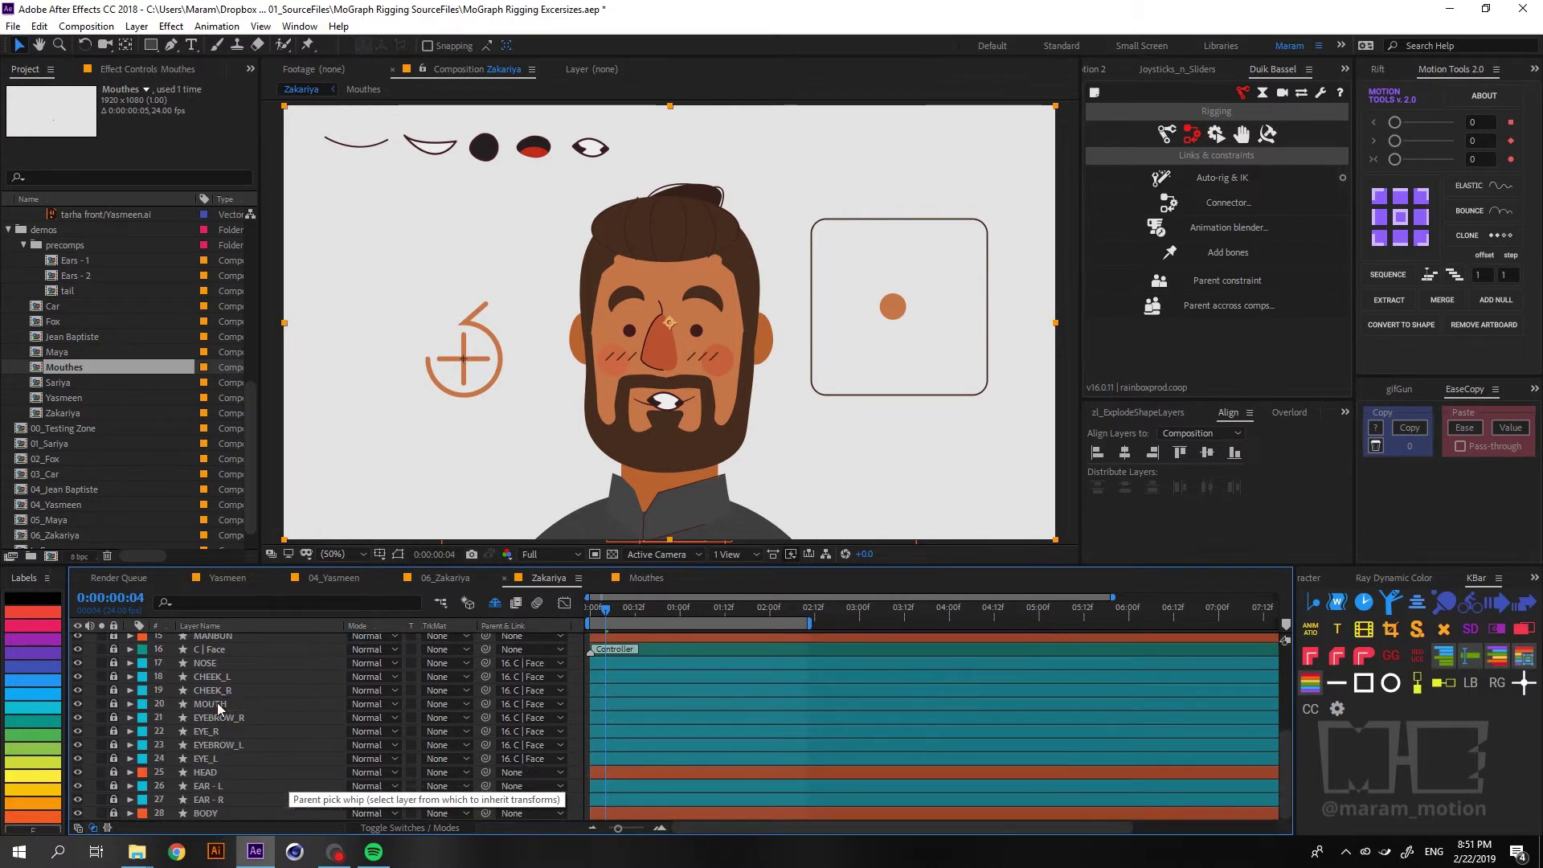
pyautogui.scroll(-4, 192, 723)
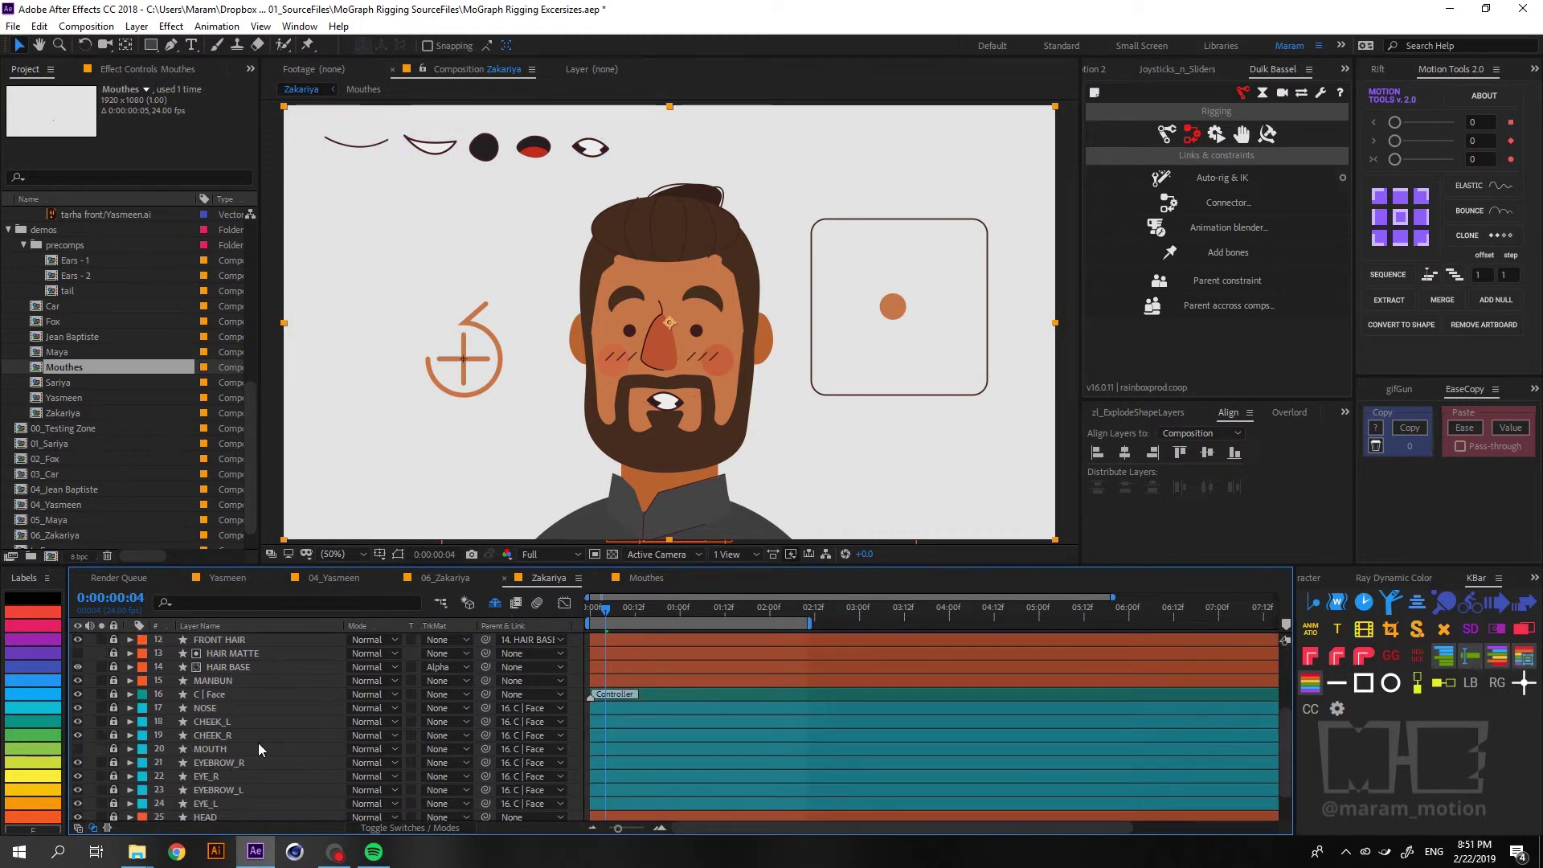
pyautogui.scroll(4, 260, 749)
# - Scrub through the first frames of the Zakariya composition to check the mouth shapes switching on the face
pyautogui.moveTo(585, 604)
pyautogui.mouseDown()
pyautogui.moveTo(571, 605)
pyautogui.moveTo(600, 605)
pyautogui.mouseUp()
pyautogui.hotkey('ctrl', 'a')
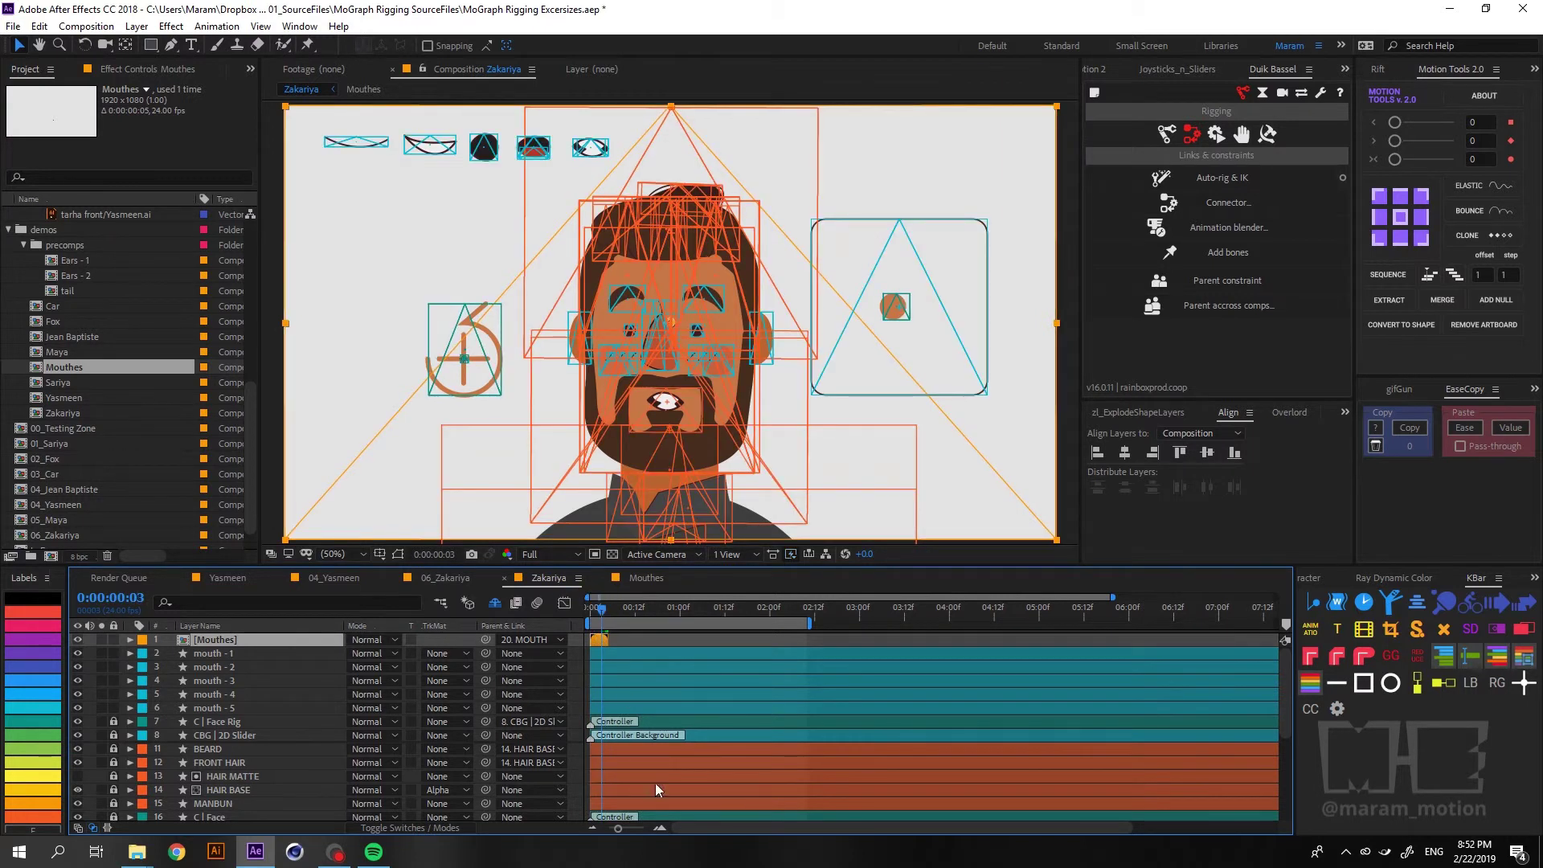
pyautogui.hotkey('ctrl', 'shift', 'a')
pyautogui.press('=')
pyautogui.moveTo(688, 838); pyautogui.dragTo(641, 828)
pyautogui.click(609, 615)
pyautogui.moveTo(608, 616); pyautogui.dragTo(593, 616)
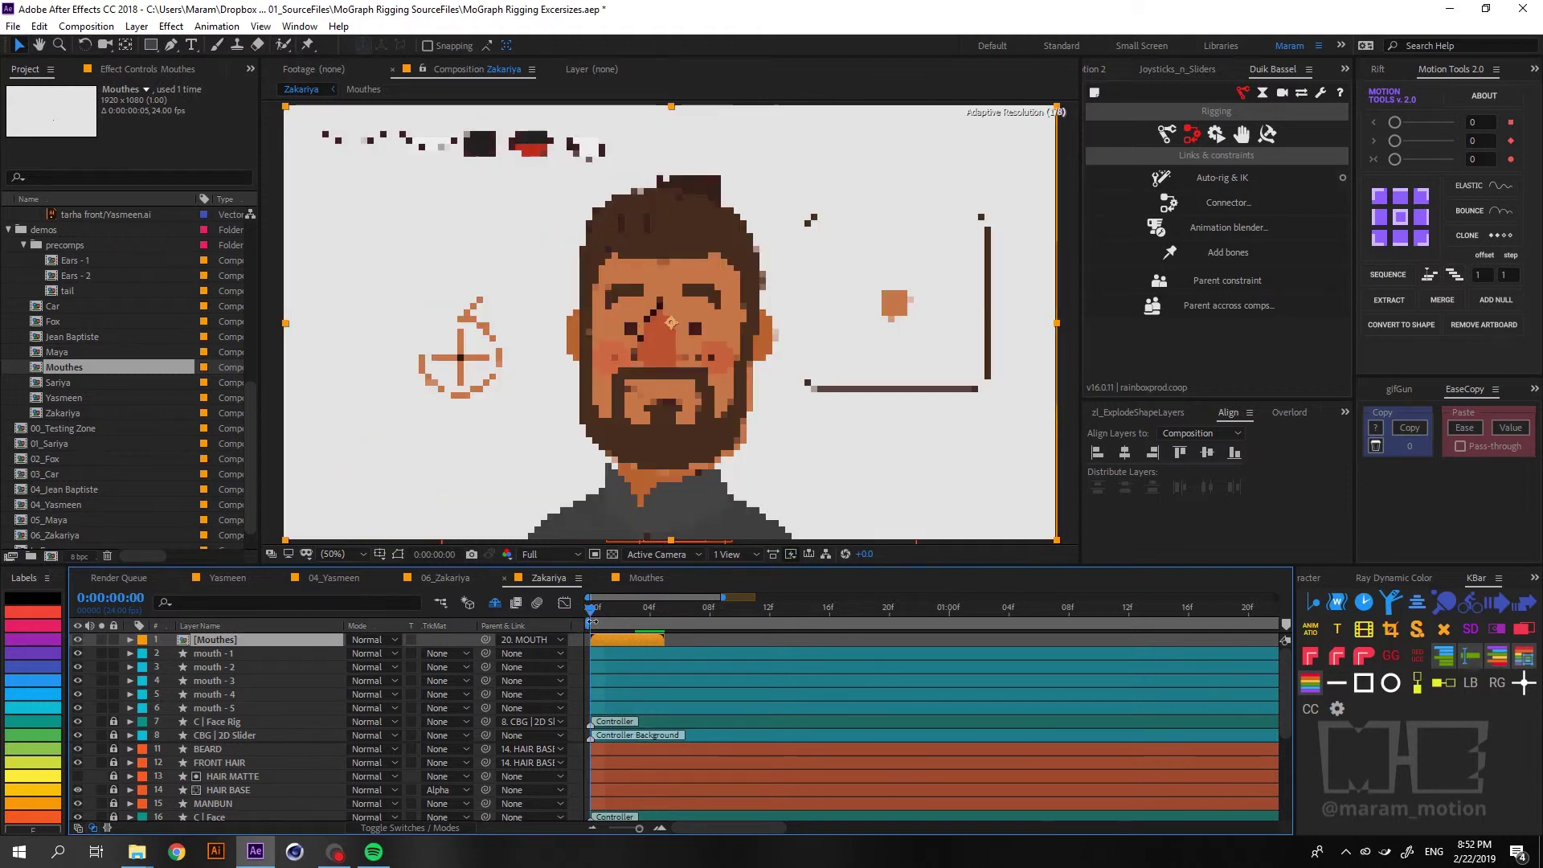
pyautogui.click(607, 612)
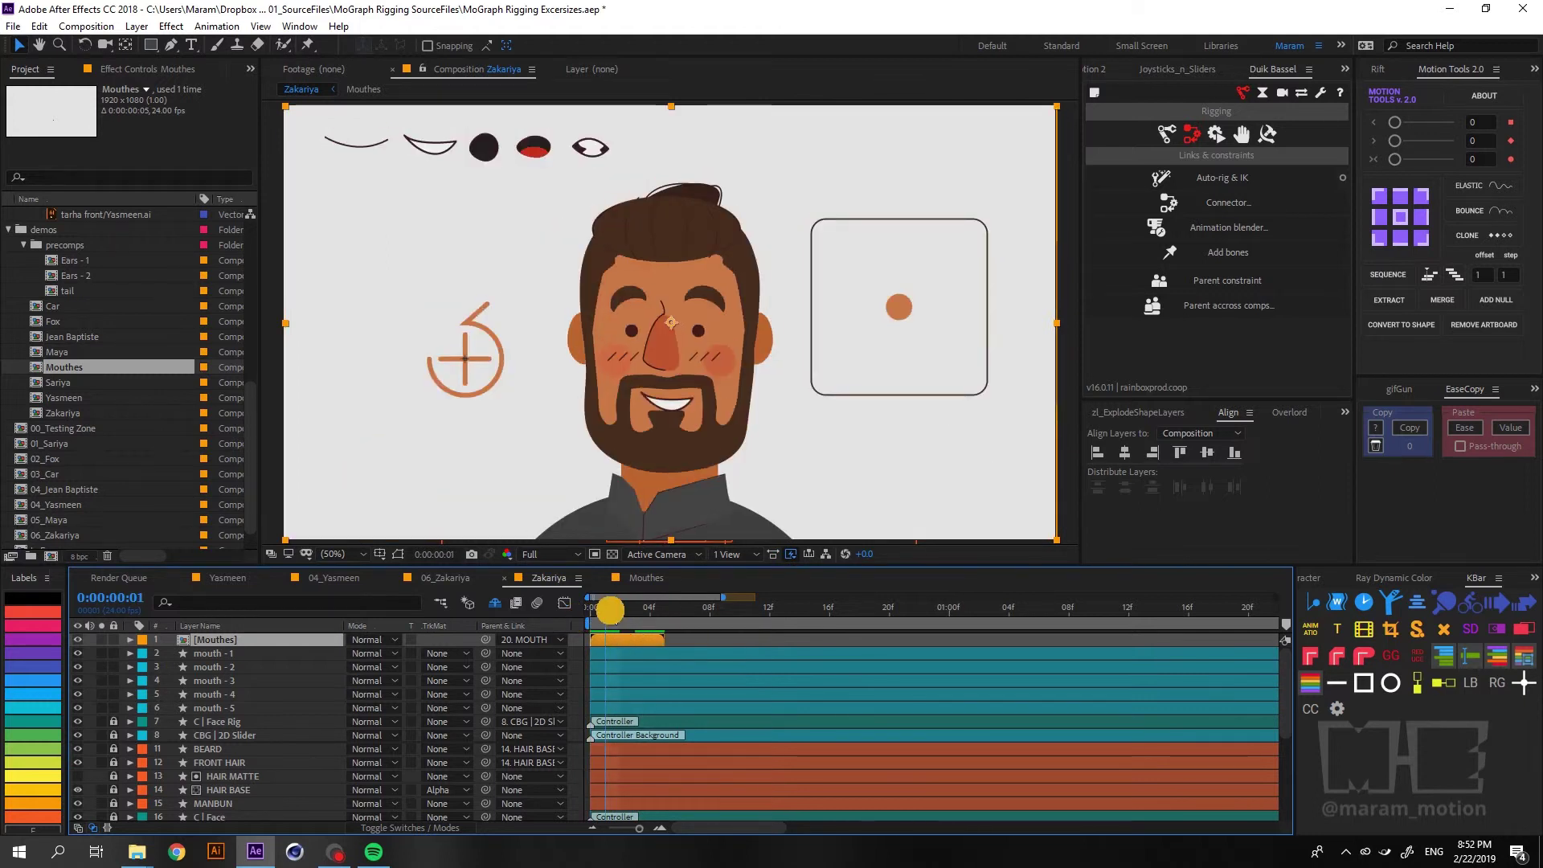
pyautogui.click(621, 609)
pyautogui.moveTo(624, 609); pyautogui.dragTo(625, 610)
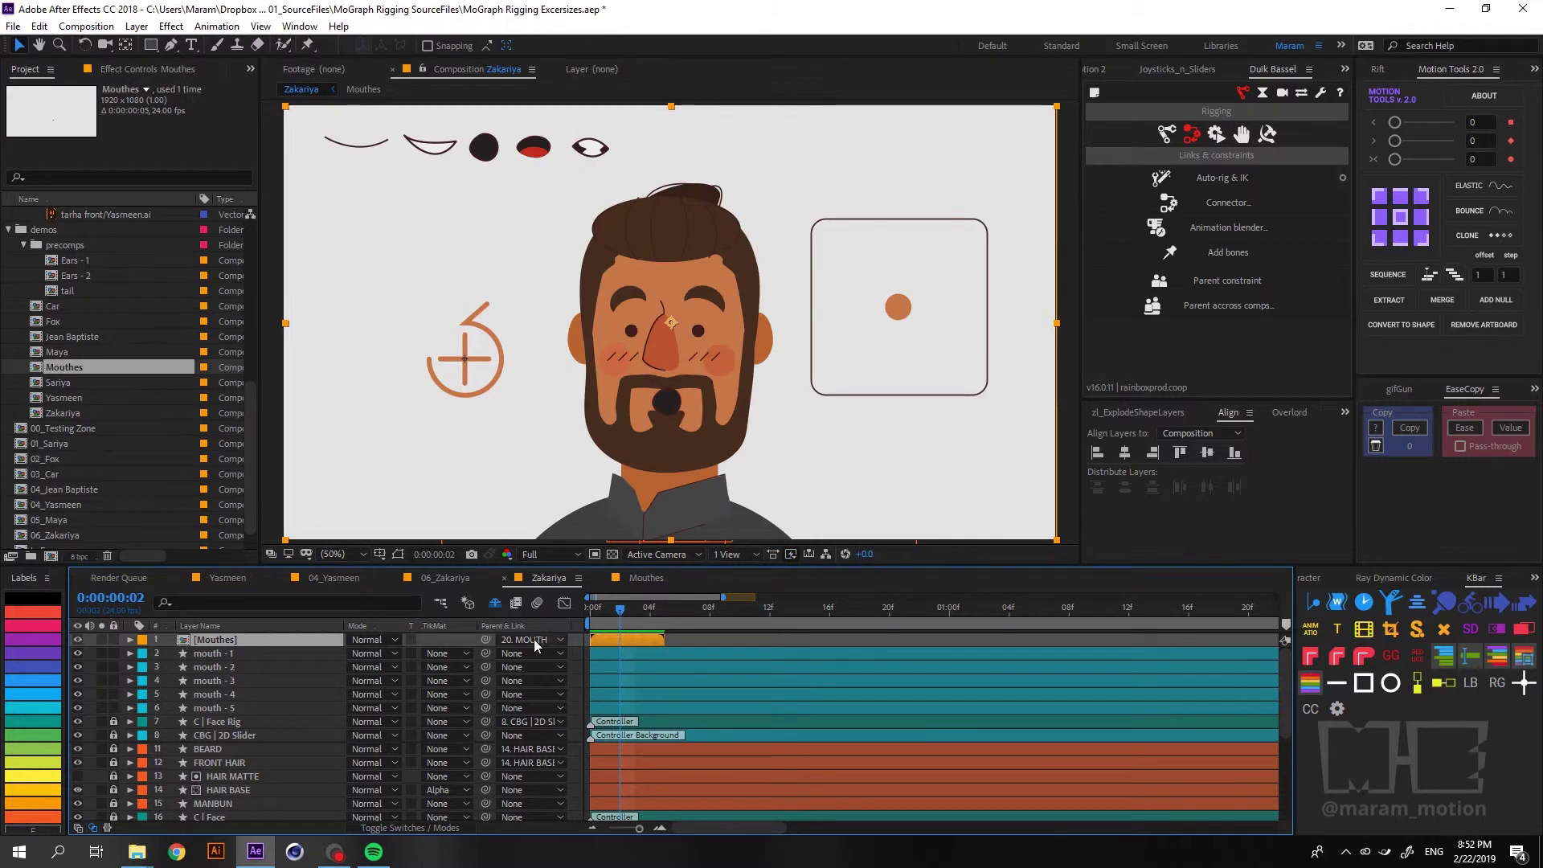
# - Enable time remapping on the Mouthes layer and go back to frame 0
pyautogui.rightClick(639, 641)
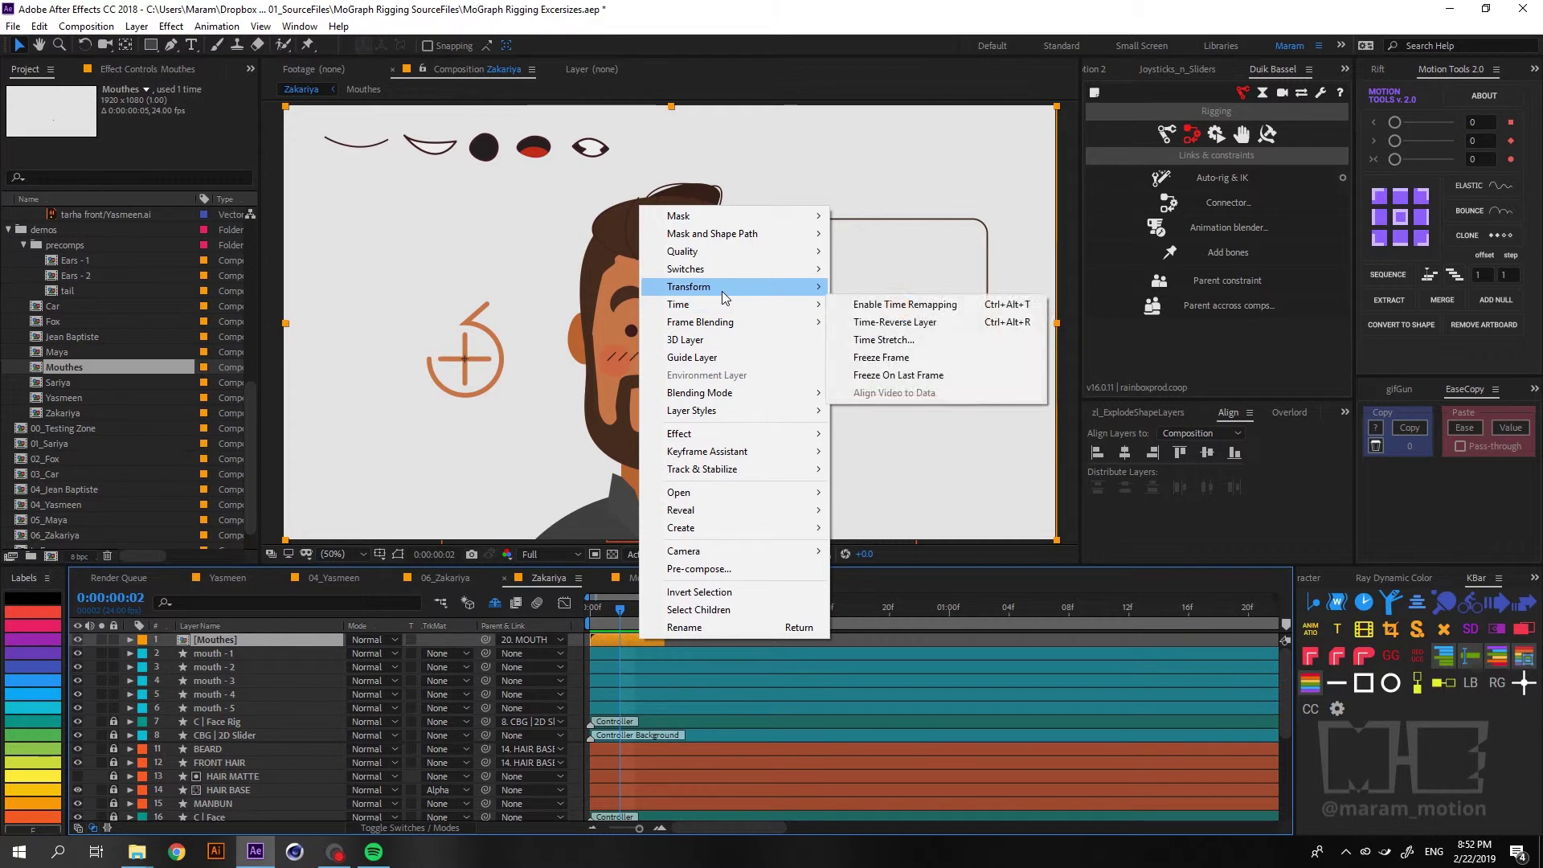
pyautogui.moveTo(726, 297)
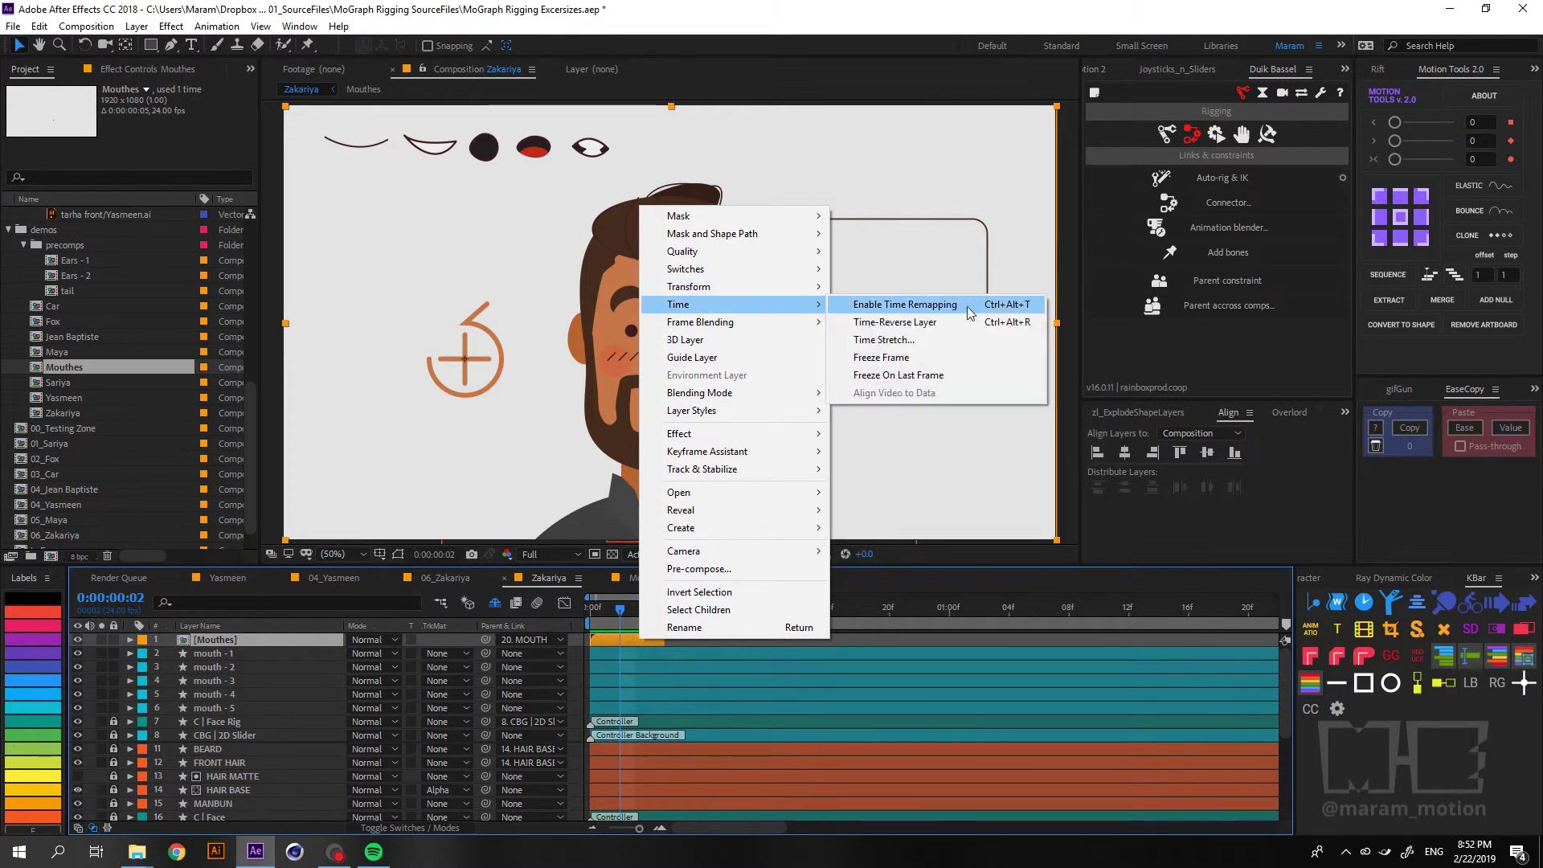
pyautogui.click(997, 306)
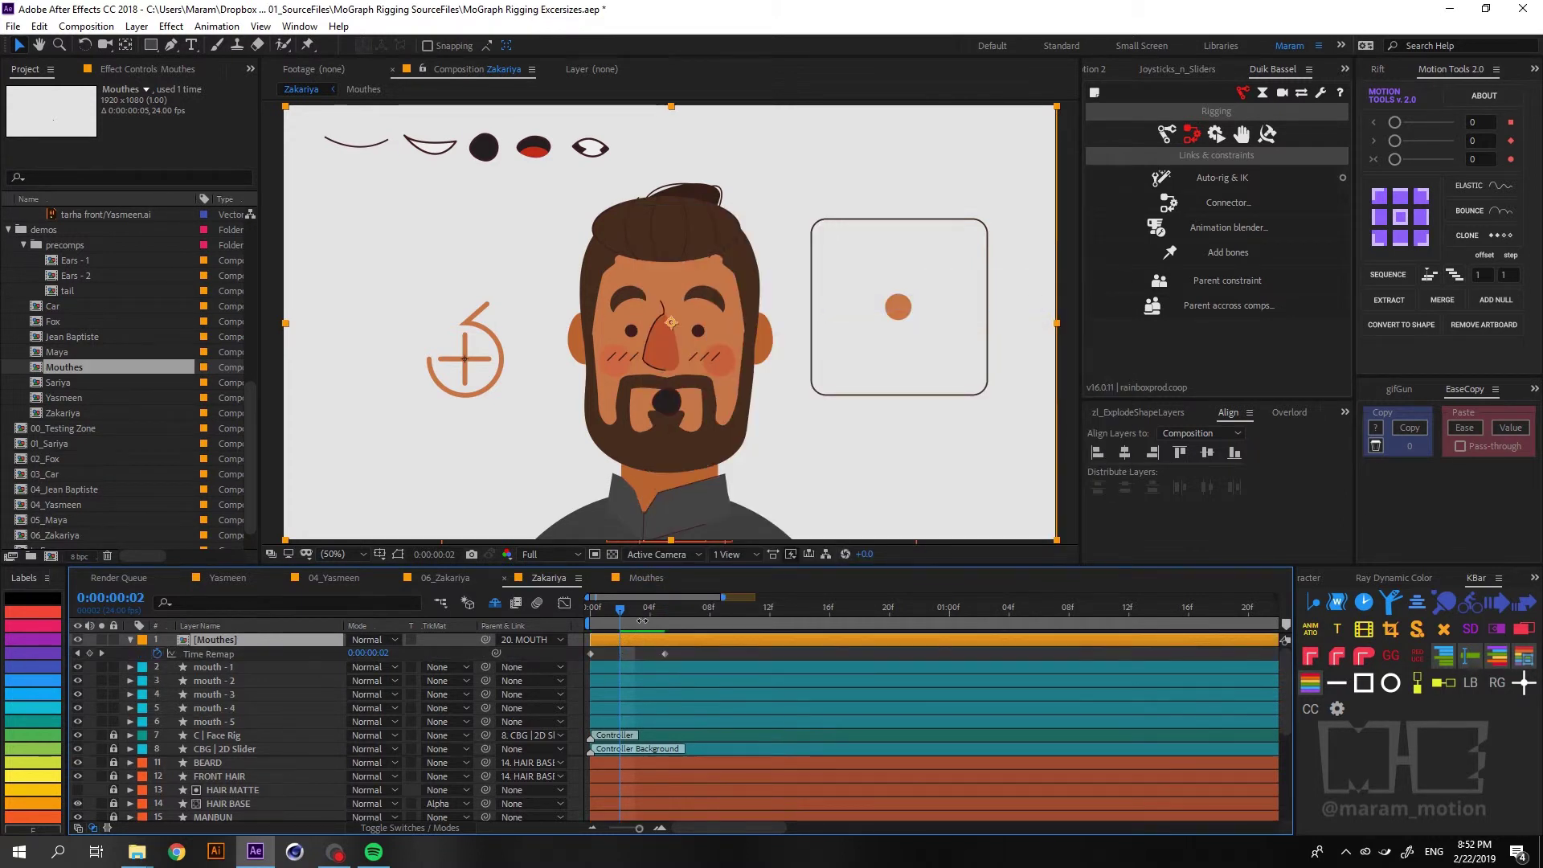
pyautogui.moveTo(650, 614)
pyautogui.mouseDown()
pyautogui.moveTo(568, 627)
pyautogui.moveTo(752, 625)
pyautogui.moveTo(590, 629)
pyautogui.moveTo(613, 611)
pyautogui.moveTo(675, 613)
pyautogui.moveTo(641, 605)
pyautogui.moveTo(563, 641)
pyautogui.mouseUp()
pyautogui.click(634, 656)
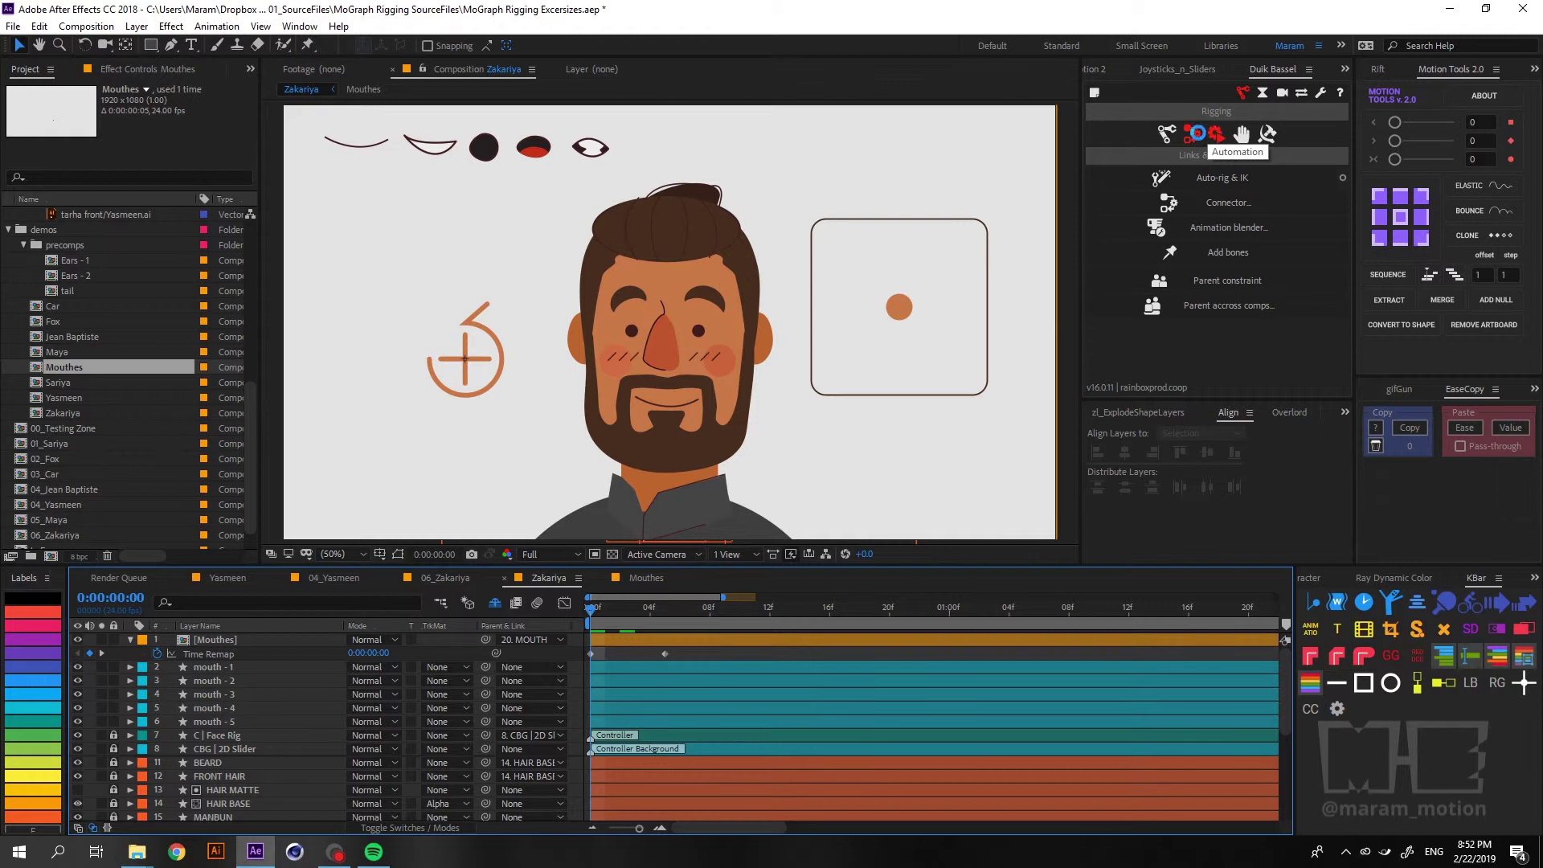
# - Create a slider controller with the Duik Connector and place it enlarged beneath the row of mouth shapes
pyautogui.click(1209, 133)
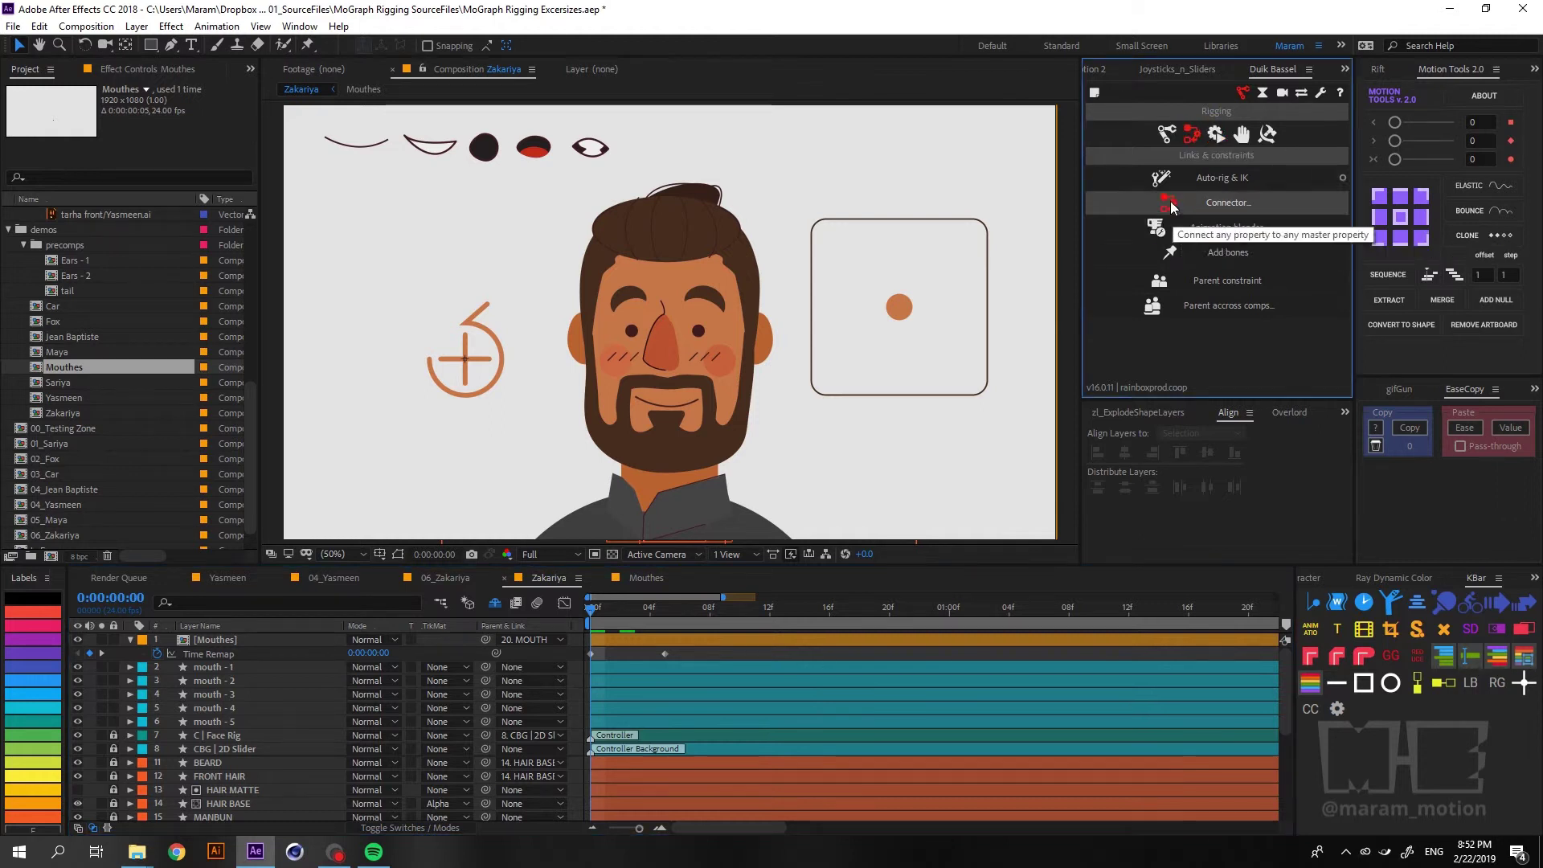
pyautogui.click(1194, 202)
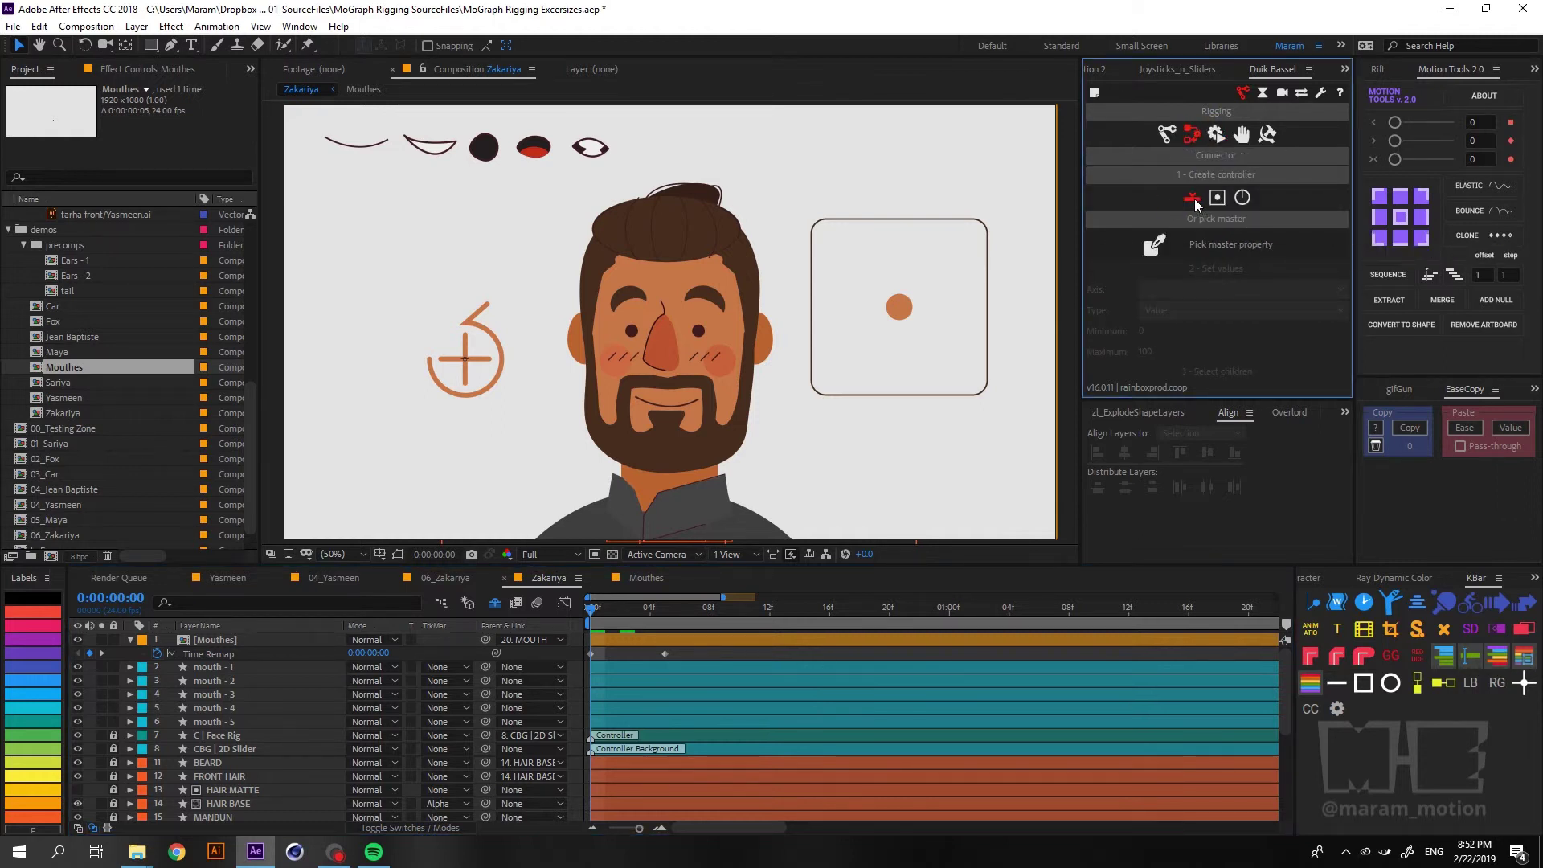
pyautogui.click(1194, 197)
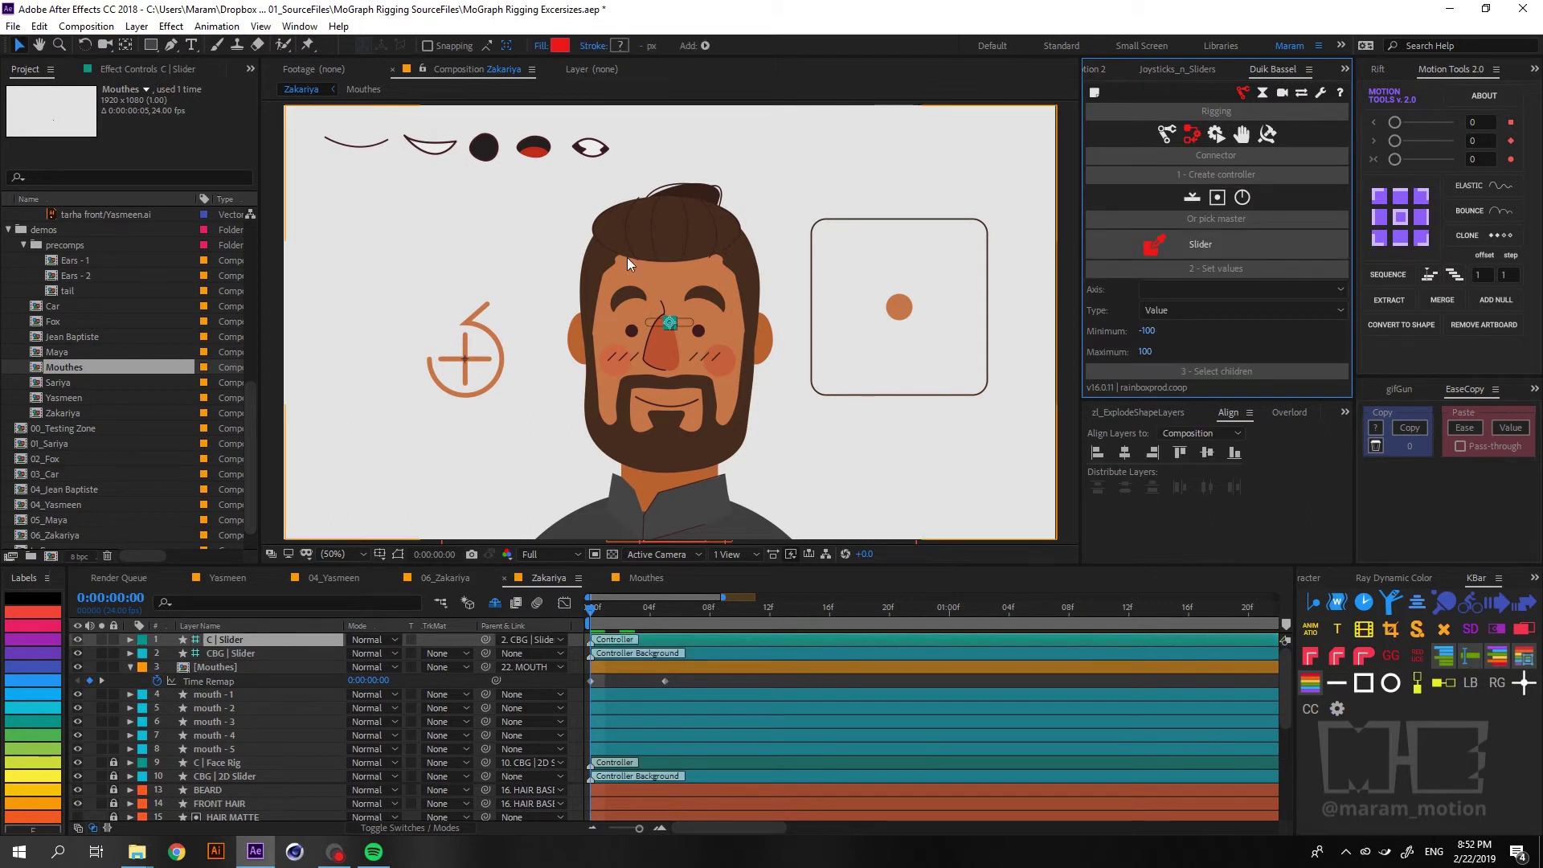
pyautogui.moveTo(698, 328); pyautogui.dragTo(328, 181)
pyautogui.click(376, 185)
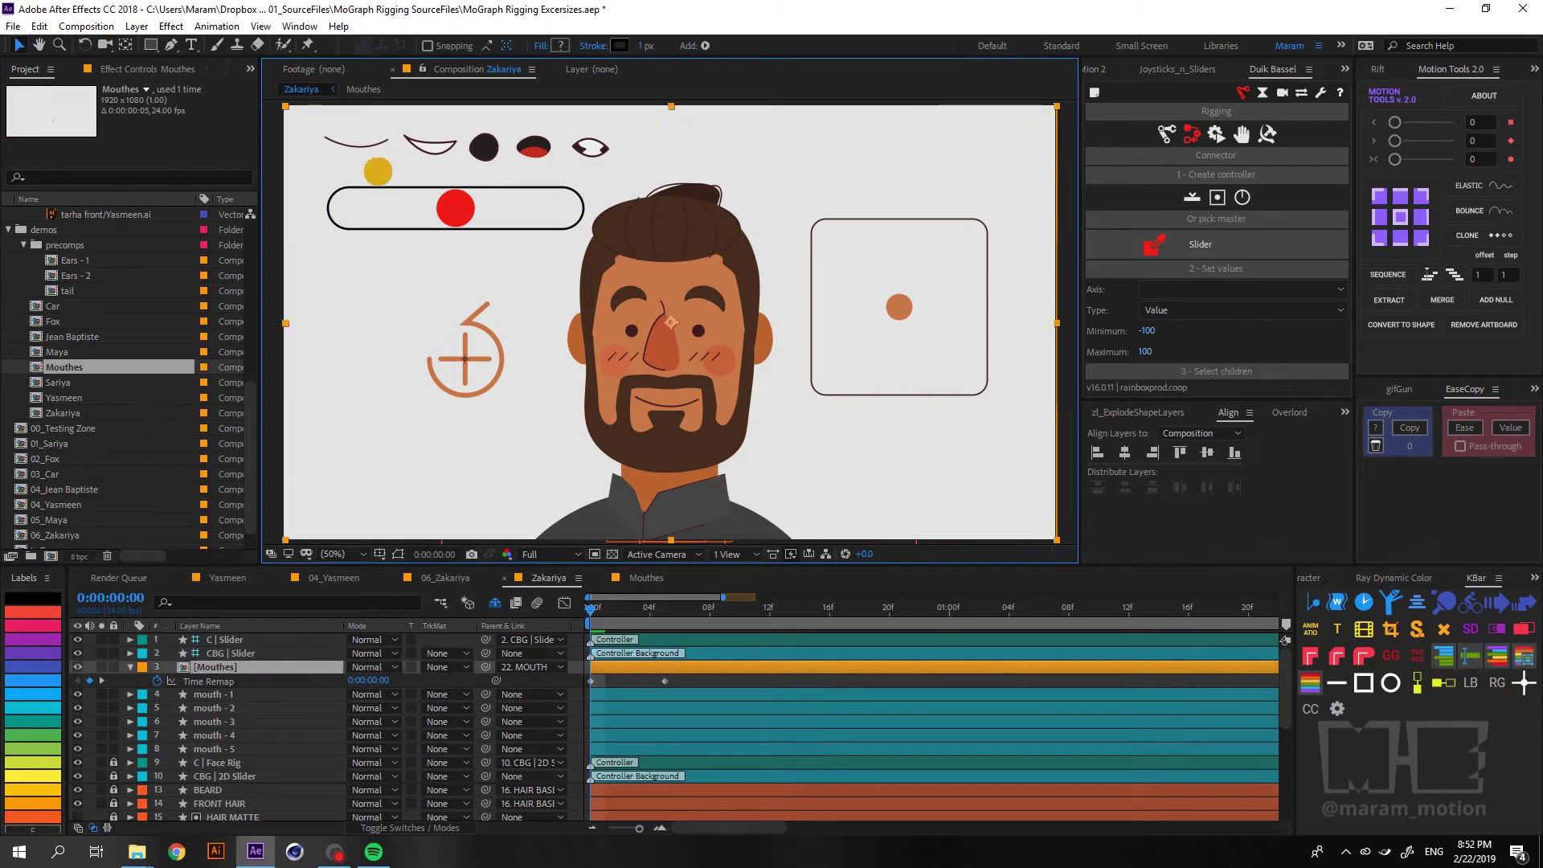
pyautogui.hotkey('ctrl', 'z')
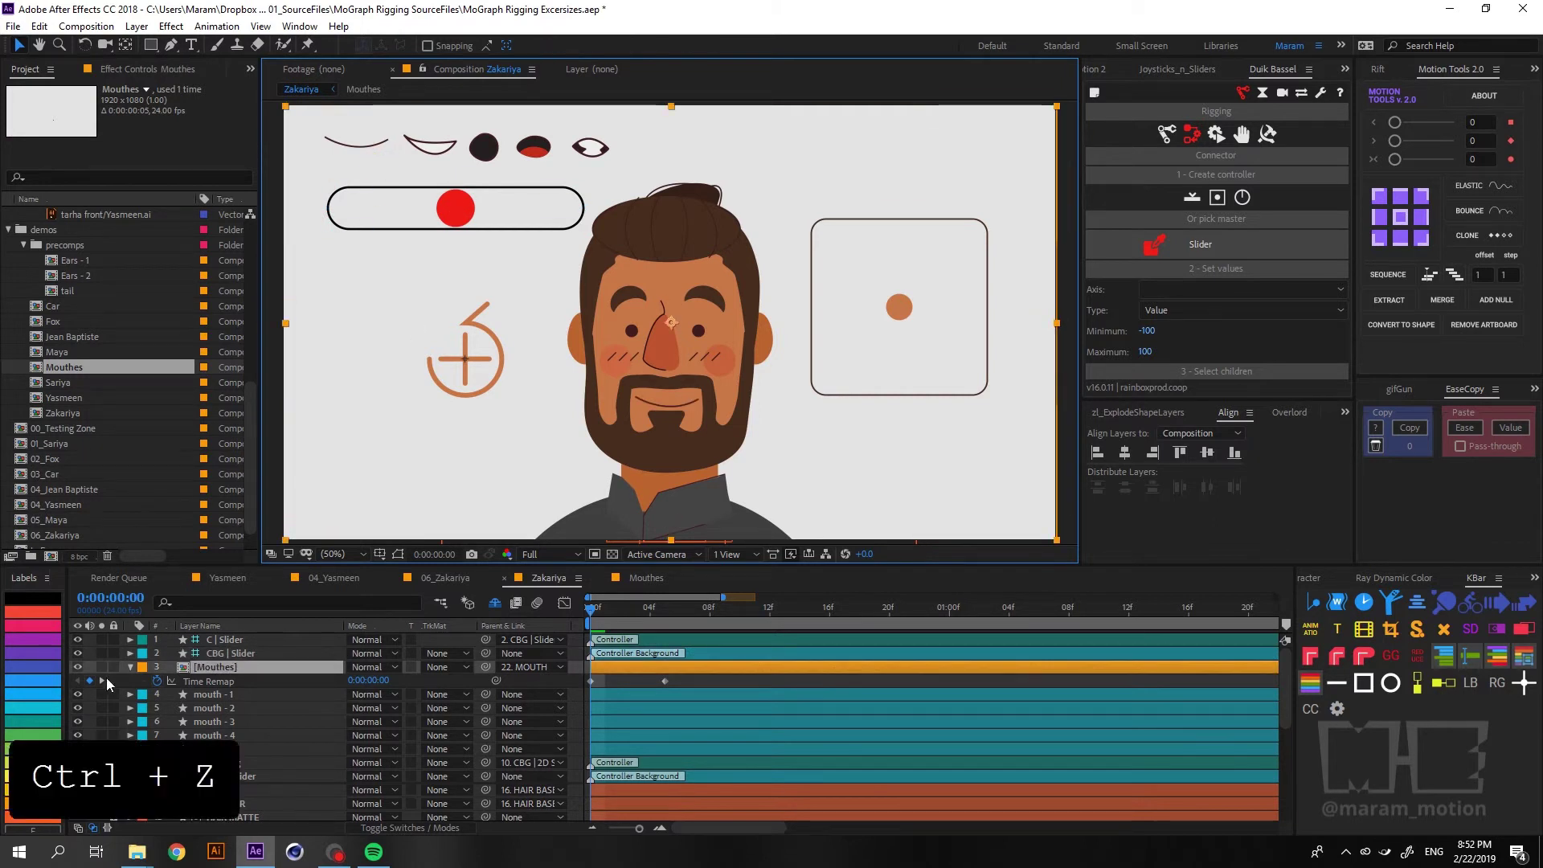
# - Lock the Mouthes layer and reposition the slider's background directly beneath the row of mouth shapes
pyautogui.click(113, 667)
pyautogui.moveTo(377, 221); pyautogui.dragTo(587, 209)
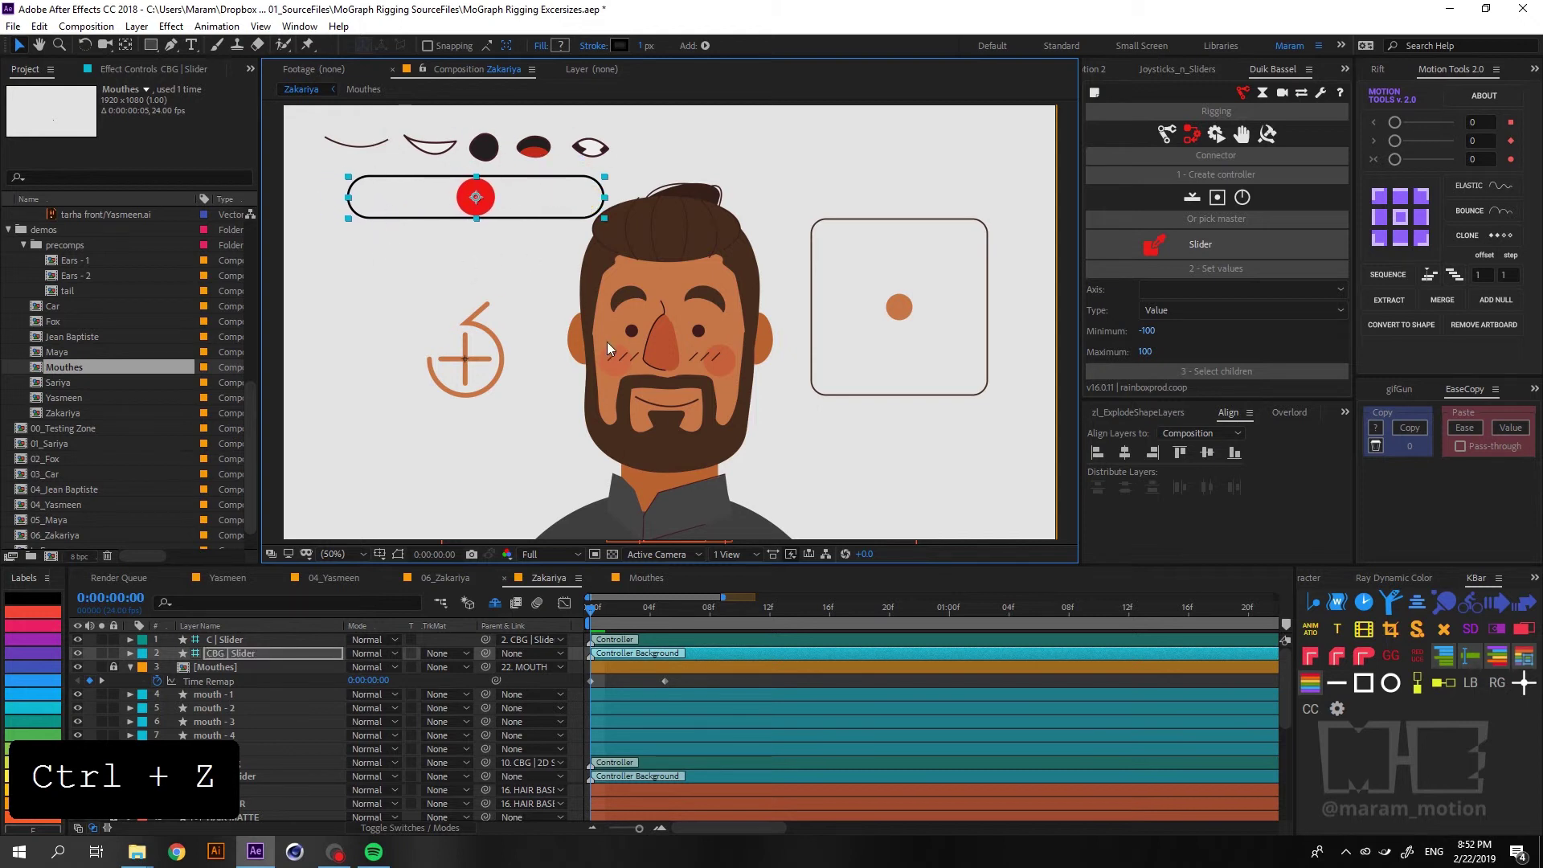
pyautogui.click(182, 70)
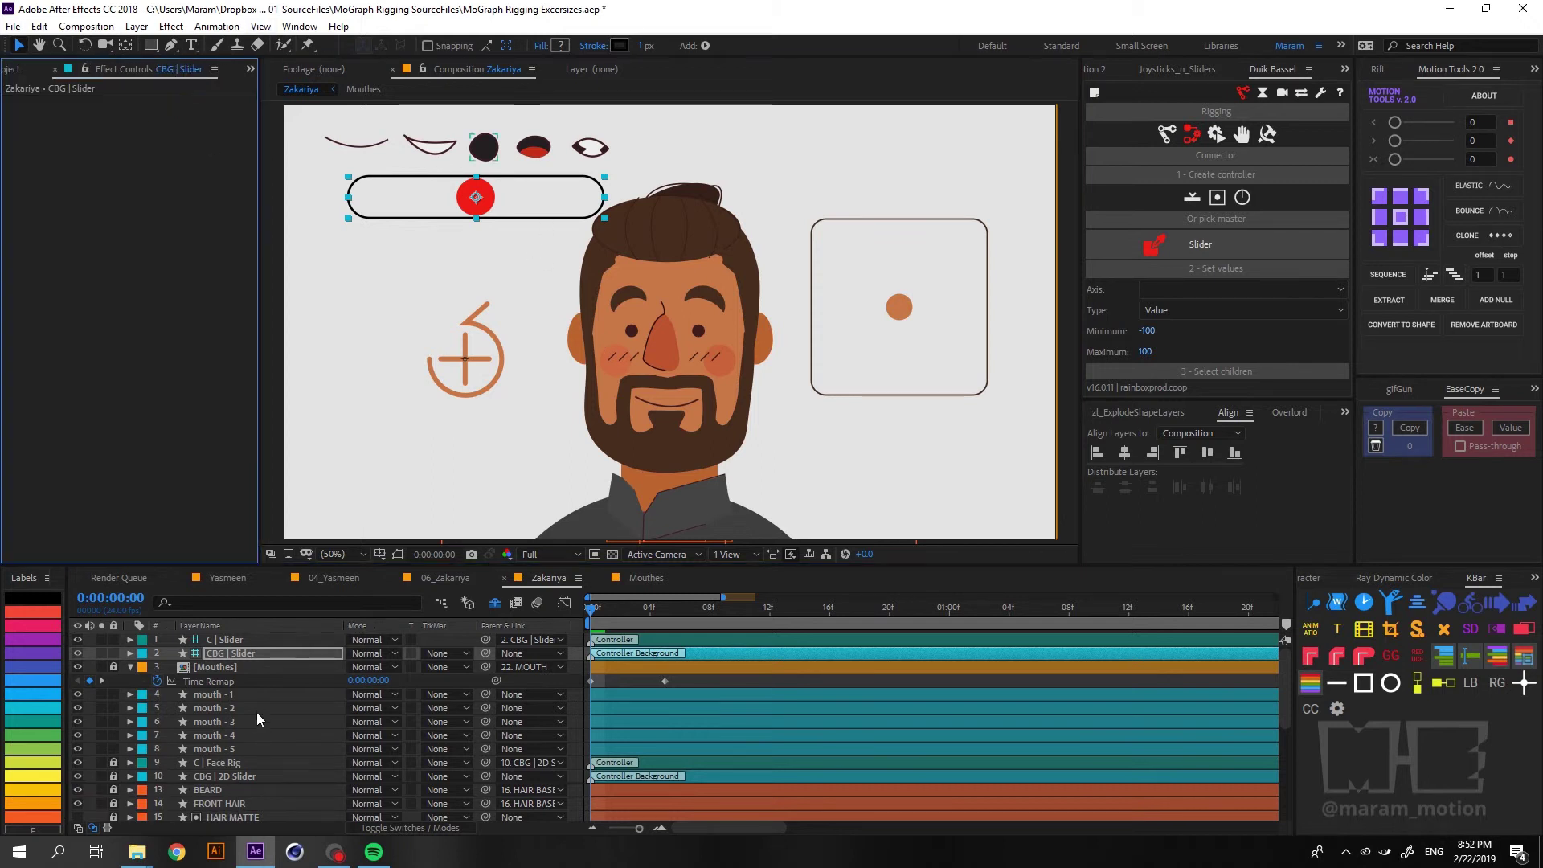
pyautogui.click(259, 599)
pyautogui.moveTo(547, 204); pyautogui.dragTo(538, 203)
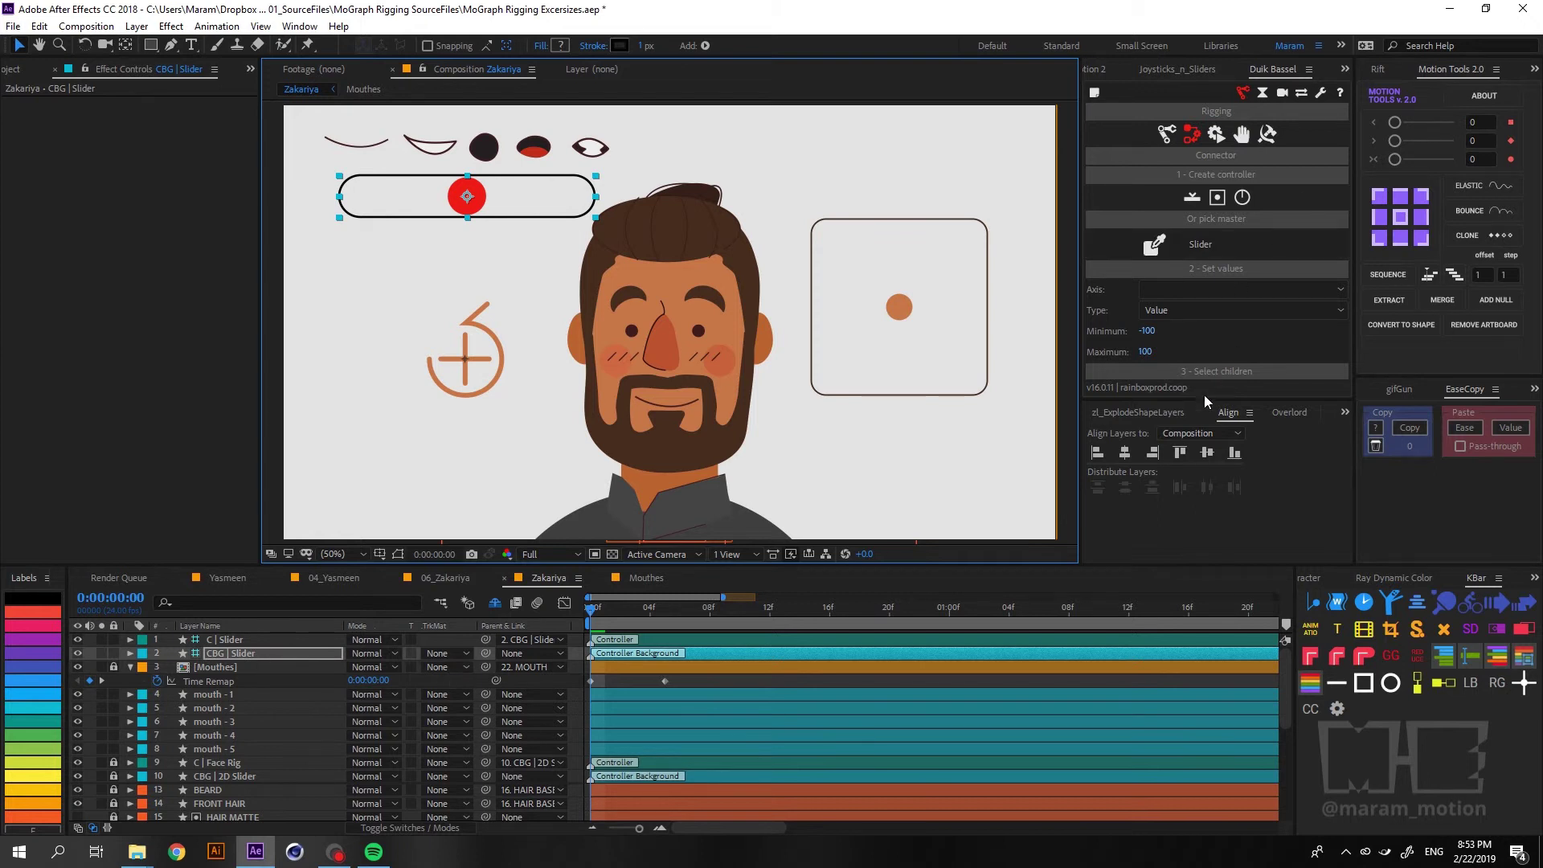
# - Unlock the Mouthes layer, select its Time Remap keyframes and connect them to the slider using Connect to properties
pyautogui.moveTo(1203, 399); pyautogui.dragTo(1212, 517)
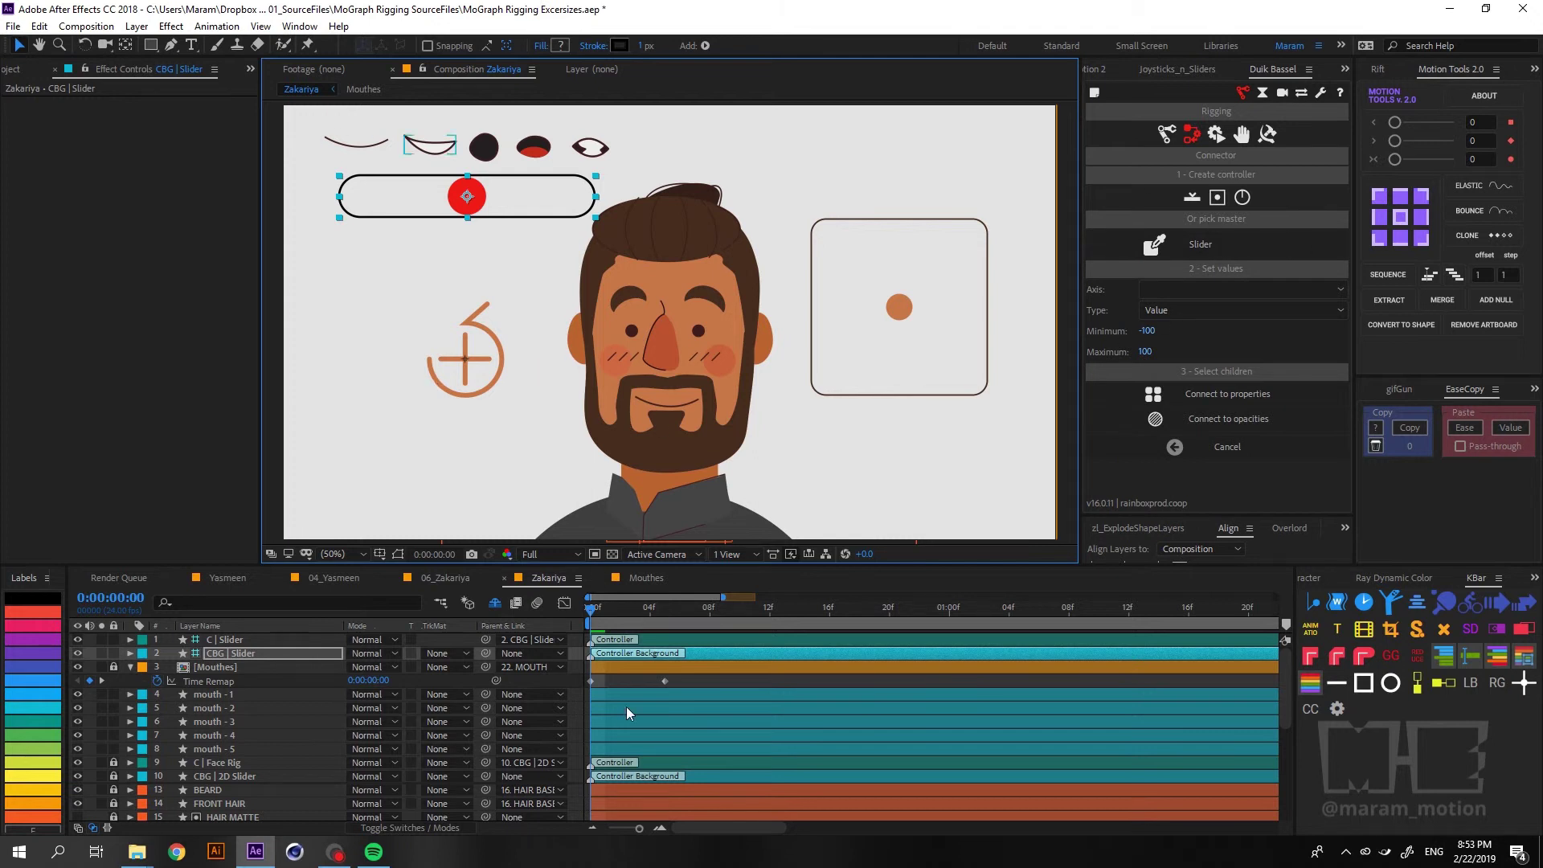
pyautogui.click(677, 683)
pyautogui.click(111, 666)
pyautogui.moveTo(709, 683); pyautogui.dragTo(527, 674)
pyautogui.moveTo(596, 613); pyautogui.dragTo(636, 612)
pyautogui.click(1151, 394)
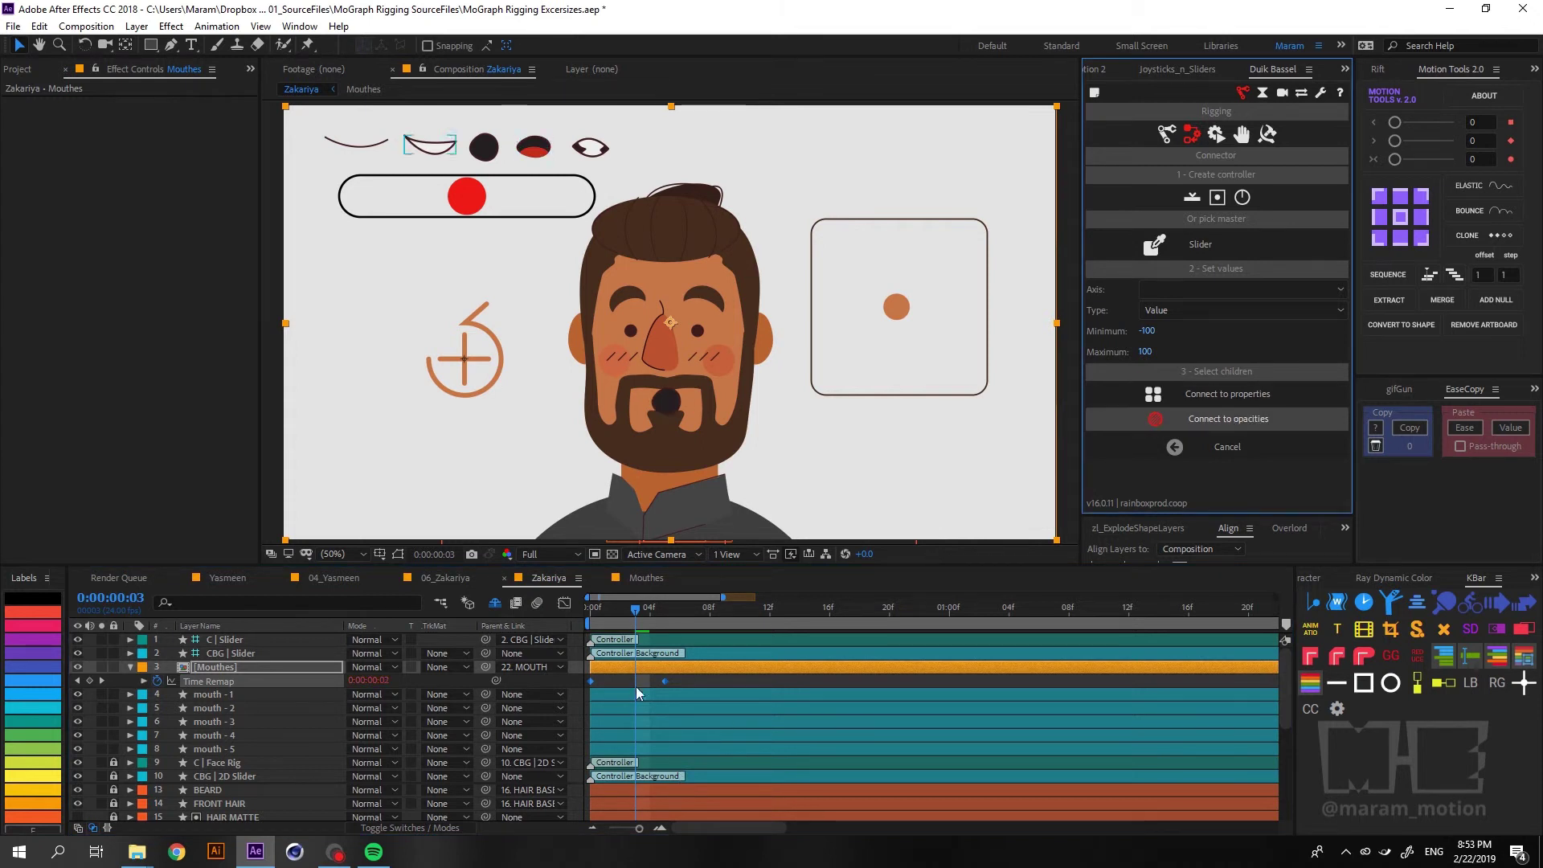
# - Move the slider handle to the right end of its track to test the mouth connection
pyautogui.click(448, 187)
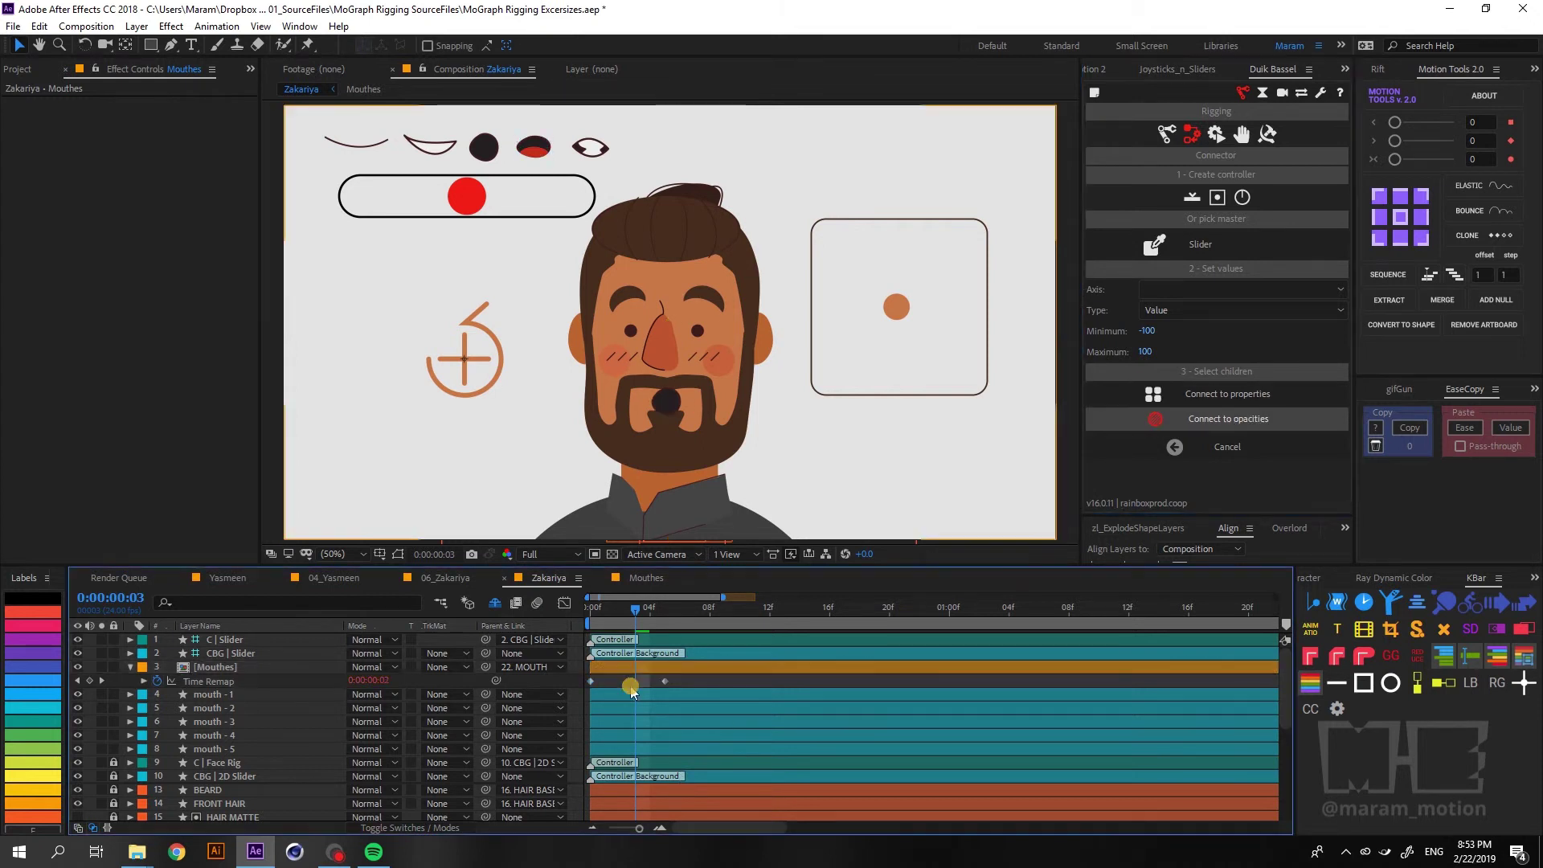
pyautogui.click(470, 201)
pyautogui.moveTo(480, 197); pyautogui.dragTo(589, 207)
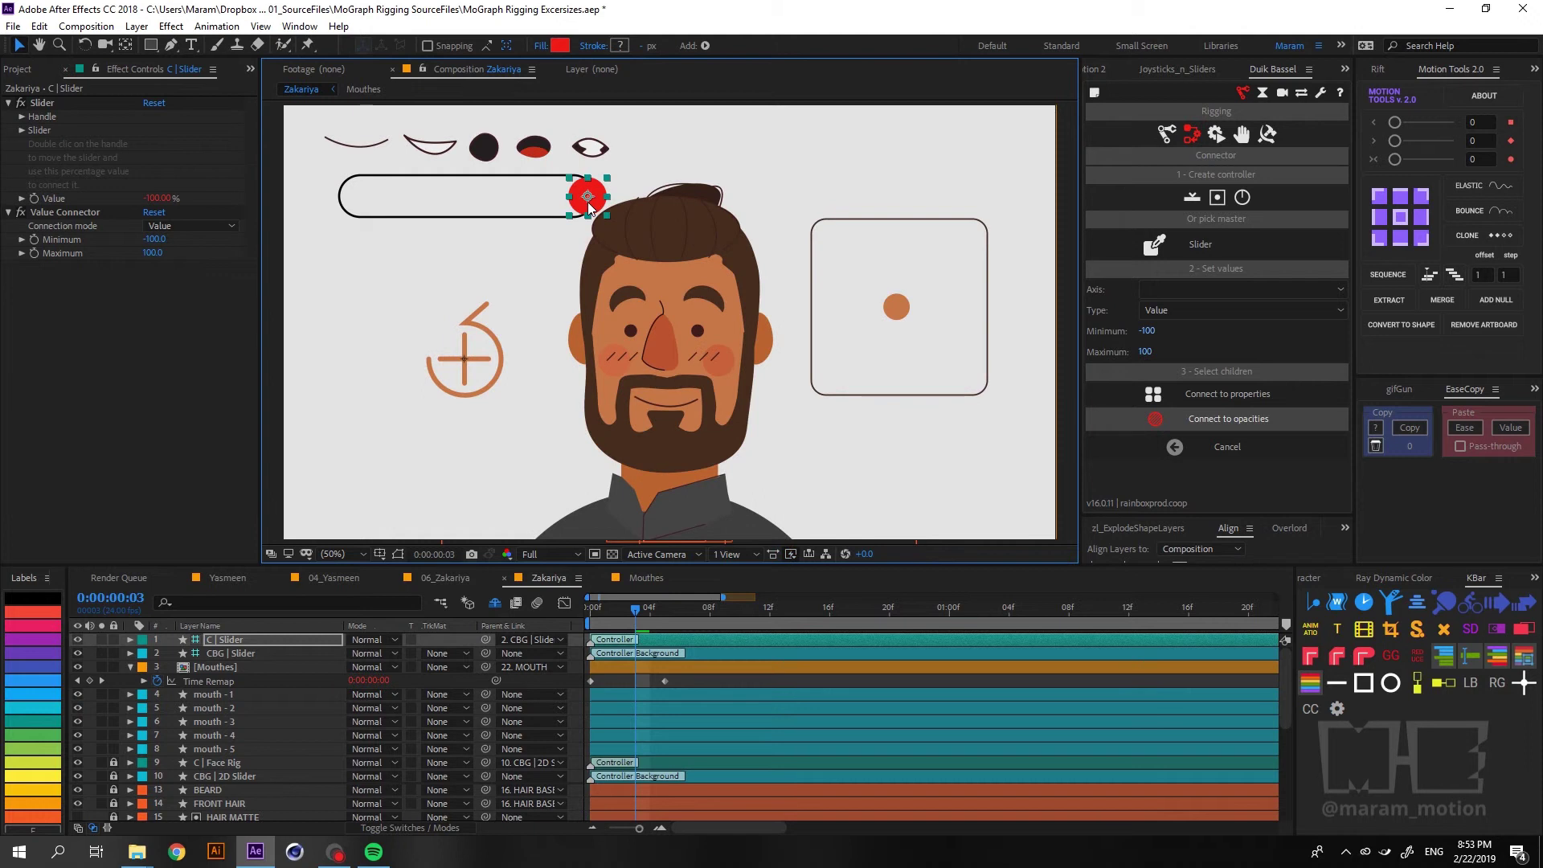
# - Reverse the slider's Value Connector range by setting Minimum to 100 and Maximum to -100
pyautogui.click(155, 239)
pyautogui.moveTo(151, 238); pyautogui.dragTo(123, 244)
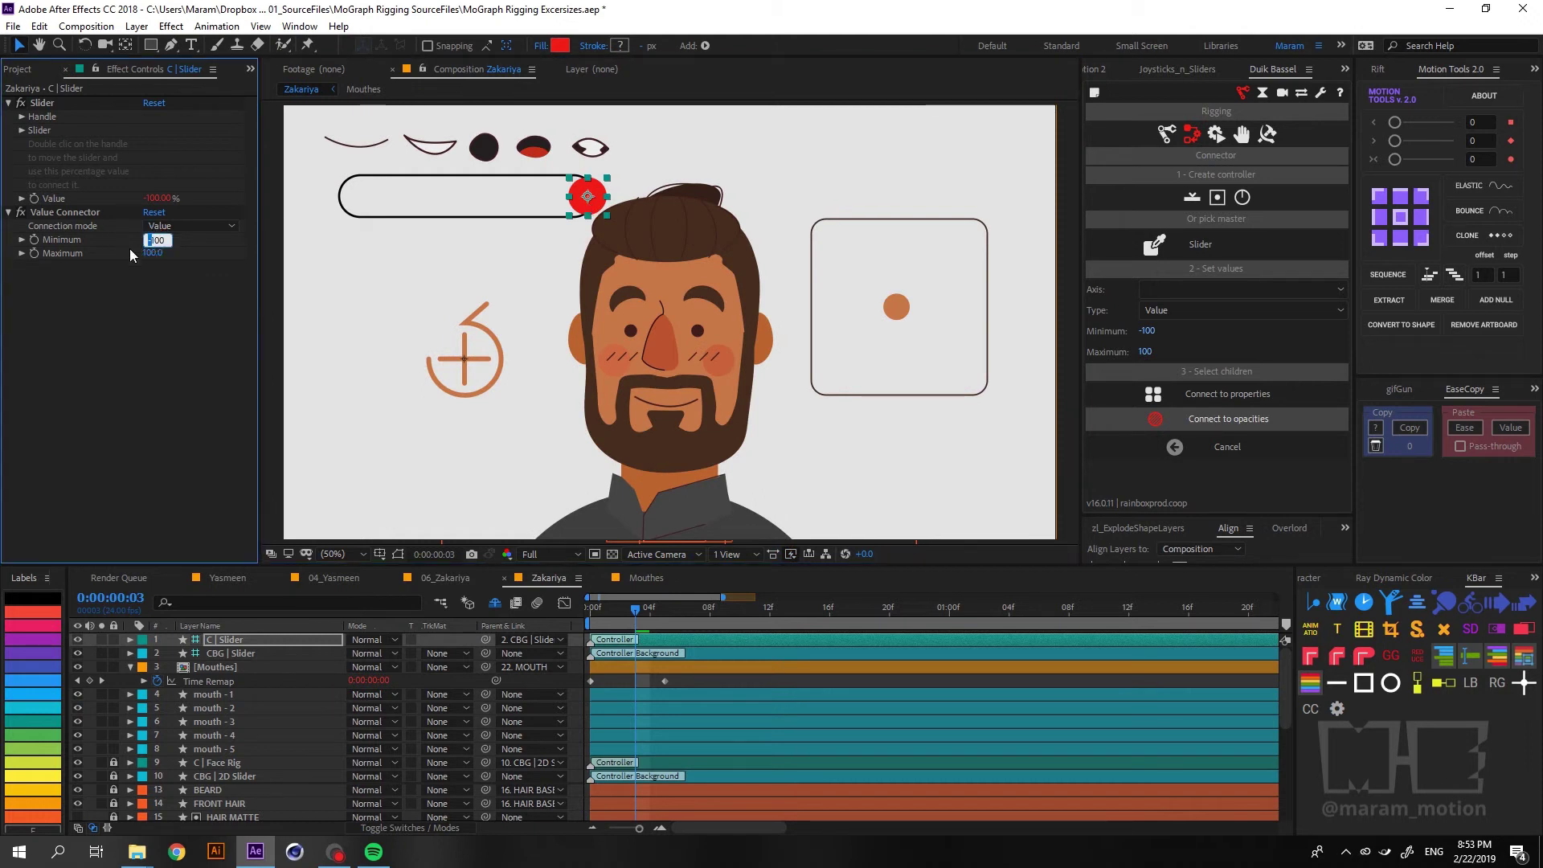
pyautogui.click(240, 648)
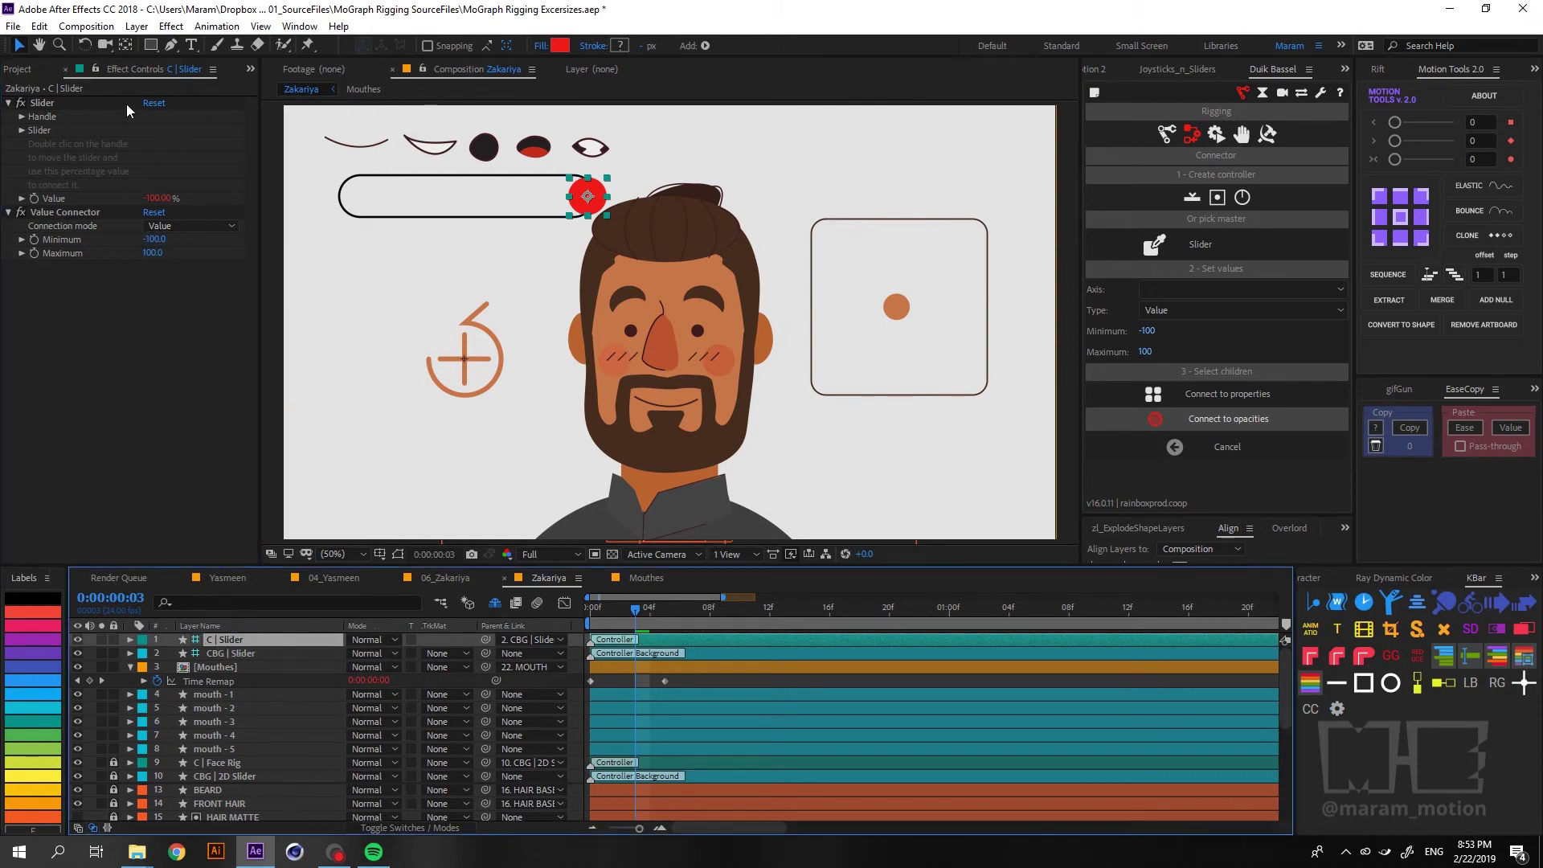
pyautogui.click(155, 239)
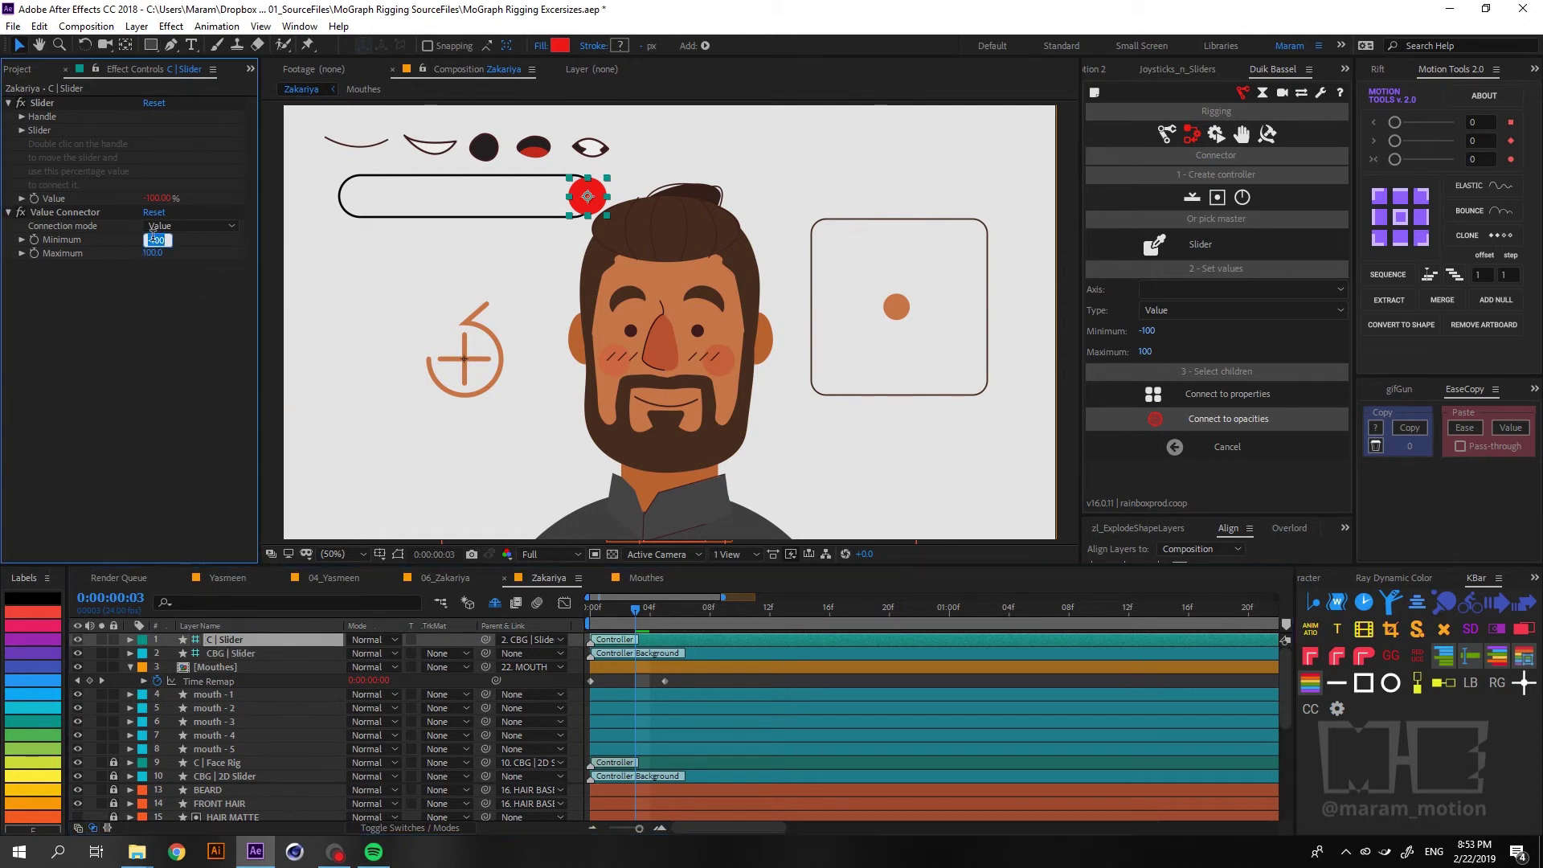
pyautogui.press('BackSpace')
pyautogui.click(158, 253)
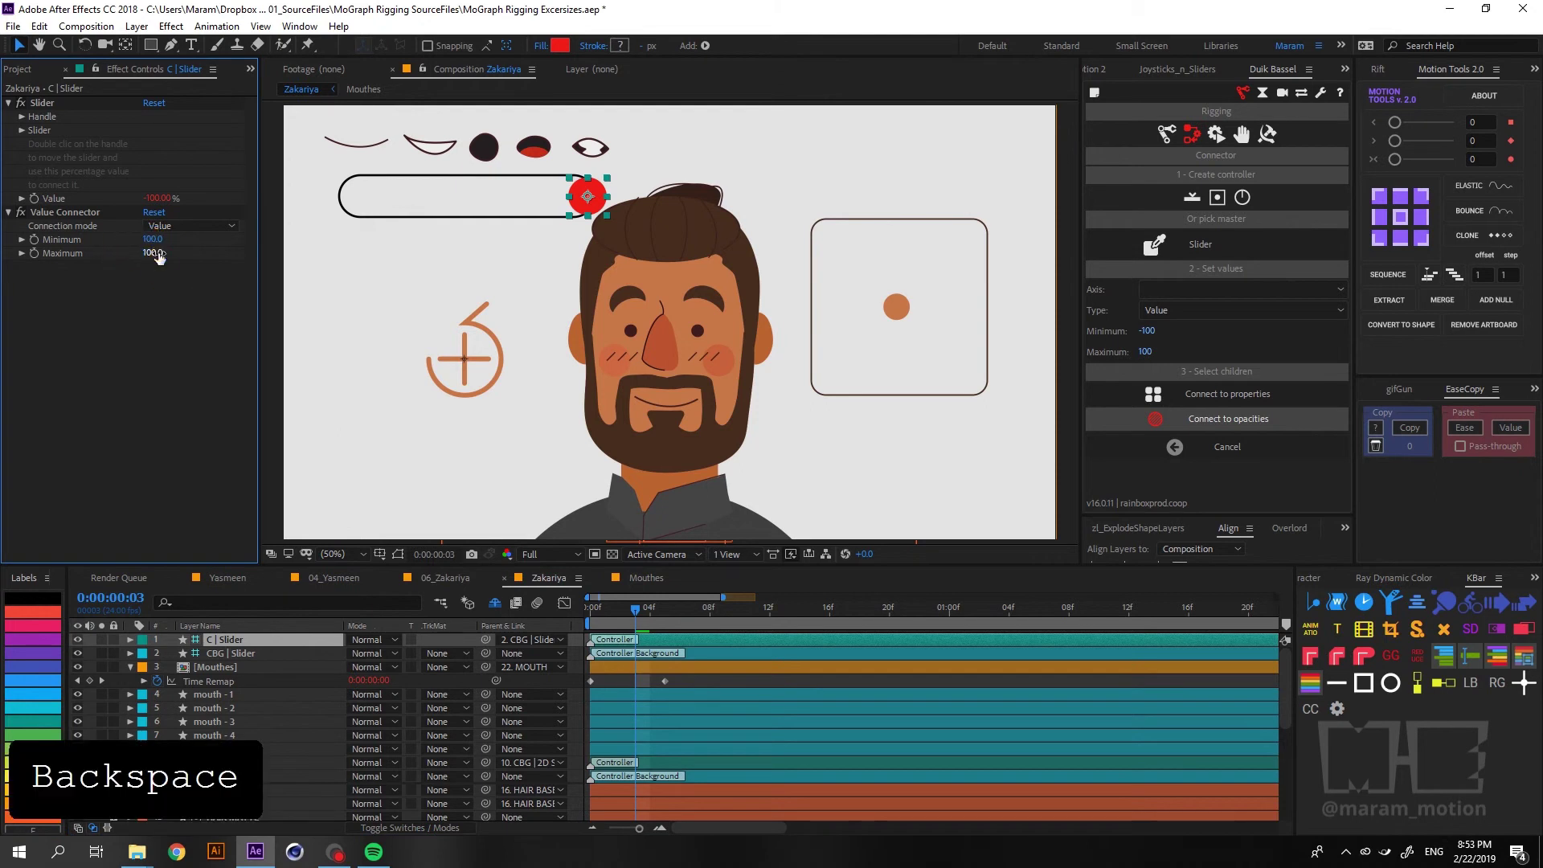
pyautogui.write('-')
pyautogui.click(175, 309)
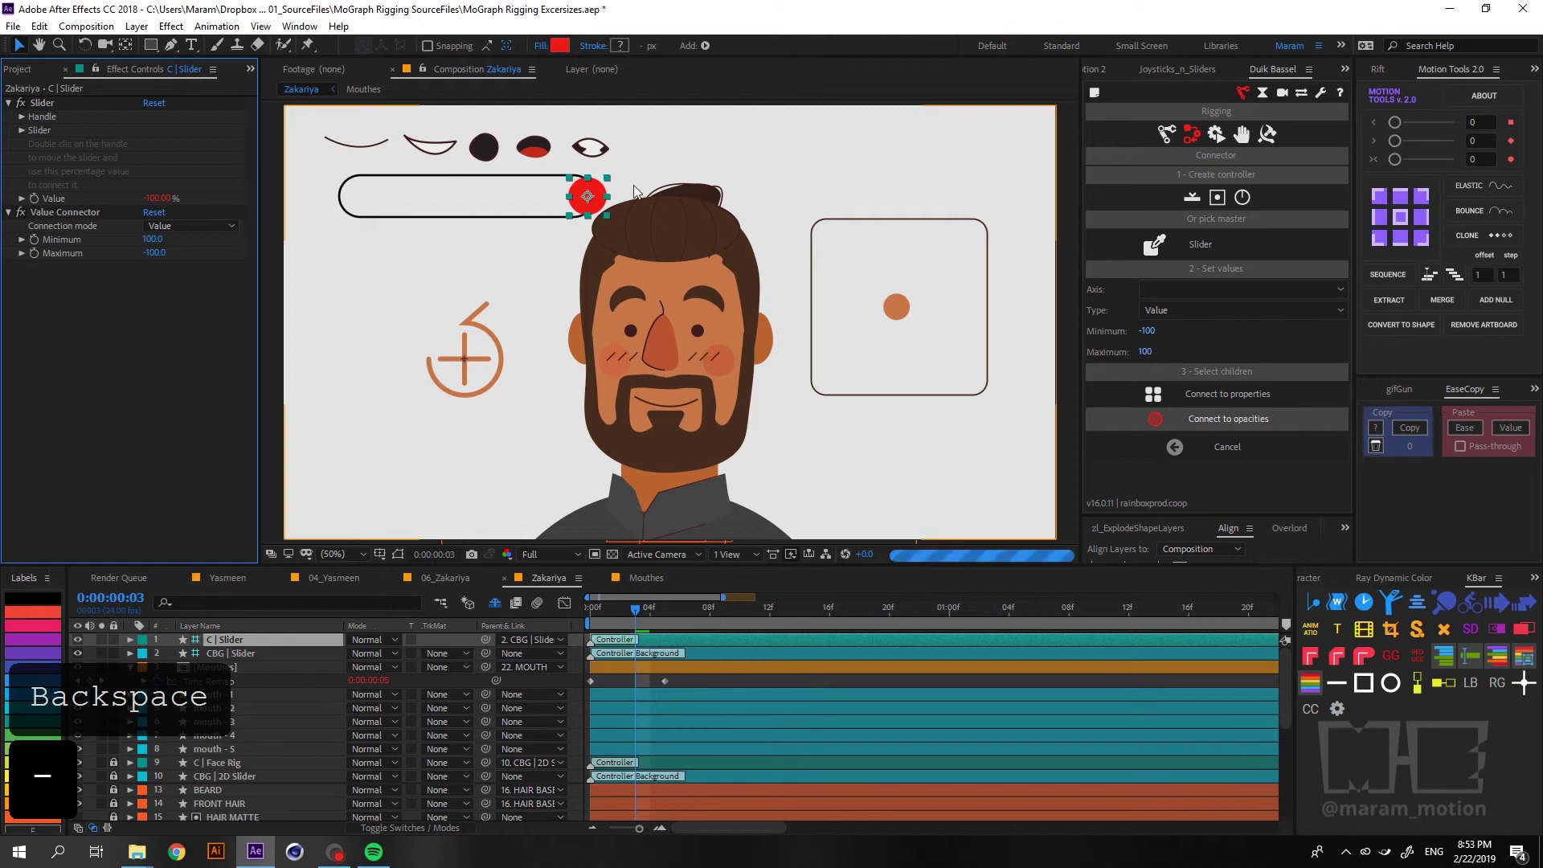
# - Slide the handle back and forth along its track to check how the mouth shapes switch
pyautogui.click(563, 199)
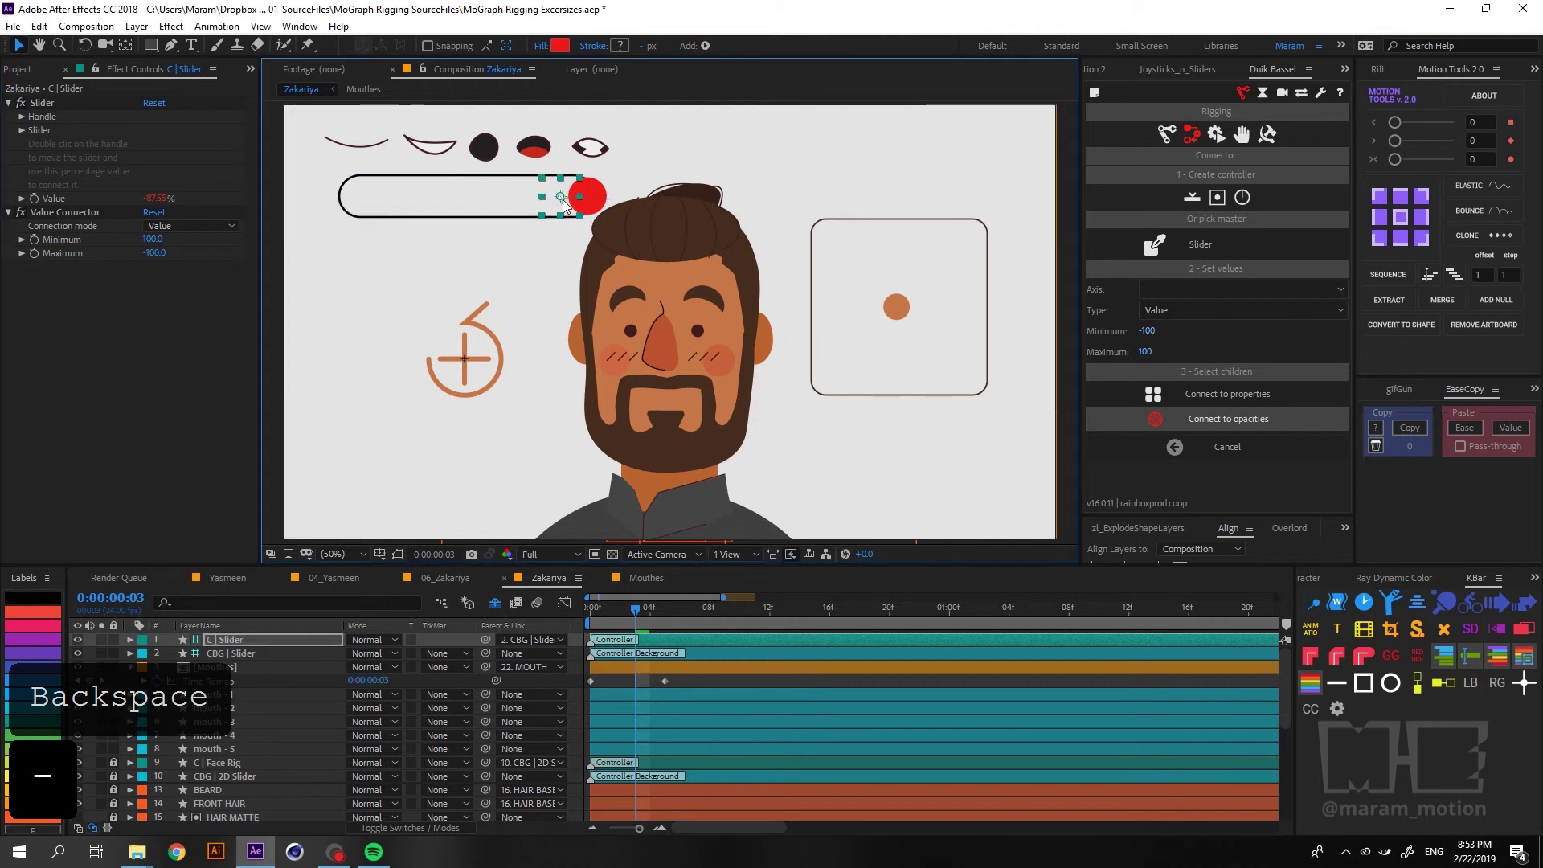
pyautogui.moveTo(573, 208); pyautogui.dragTo(366, 201)
pyautogui.moveTo(366, 203); pyautogui.dragTo(419, 197)
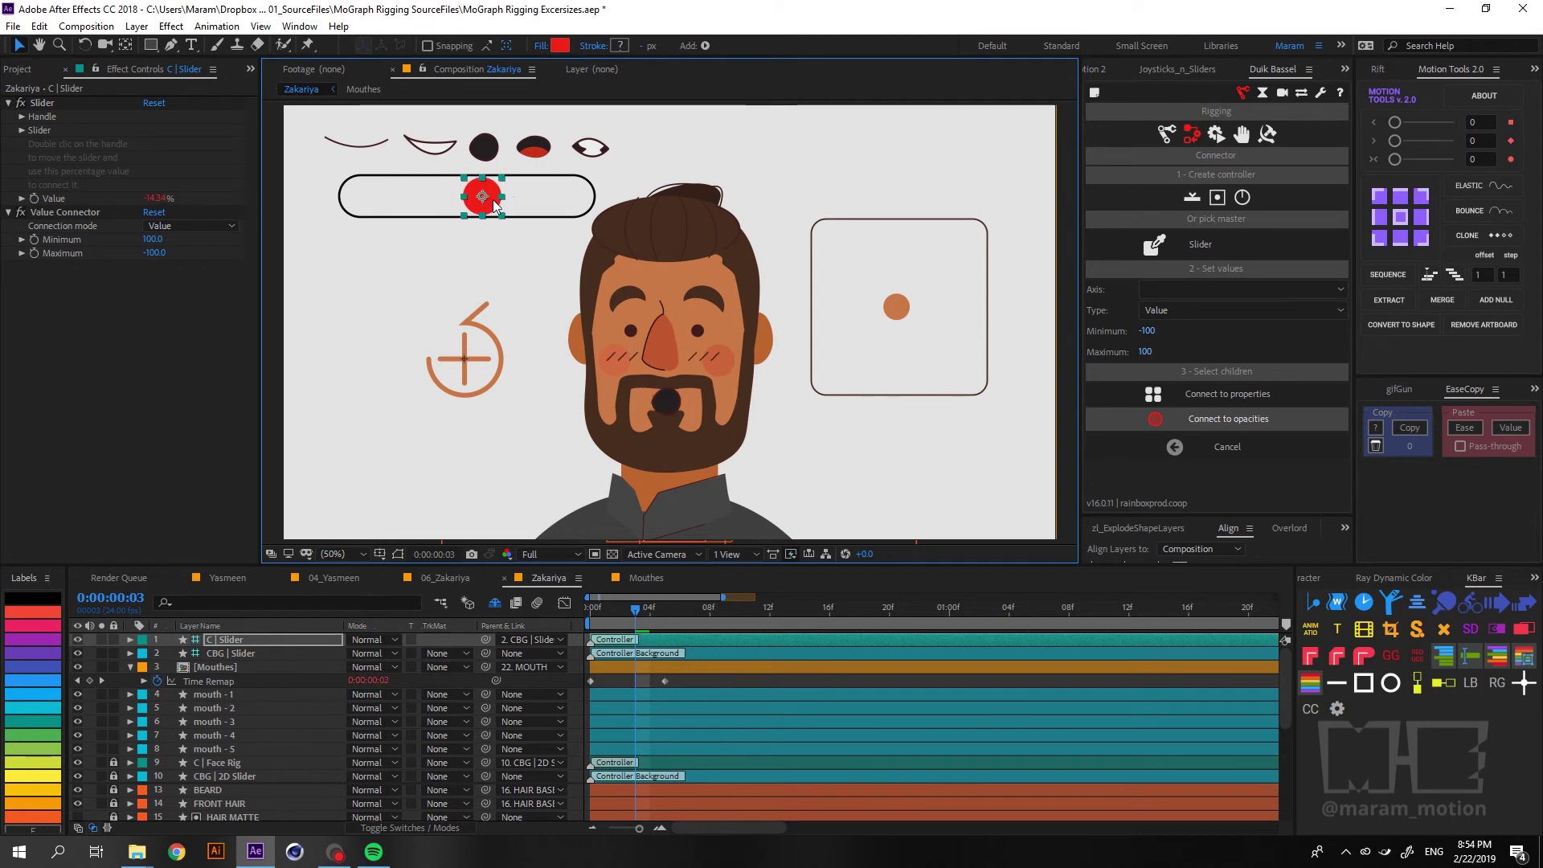
# - Keyframe the slider handle's Position at frame 3, and move it under the second mouth shape at frame 5
pyautogui.press('p')
pyautogui.click(164, 653)
pyautogui.click(662, 617)
pyautogui.moveTo(482, 196); pyautogui.dragTo(523, 204)
# - Keyframe the slider handle at the track's left end at frame 9, under the fourth mouth at frame 13 and at the right end at frame 16
pyautogui.click(724, 614)
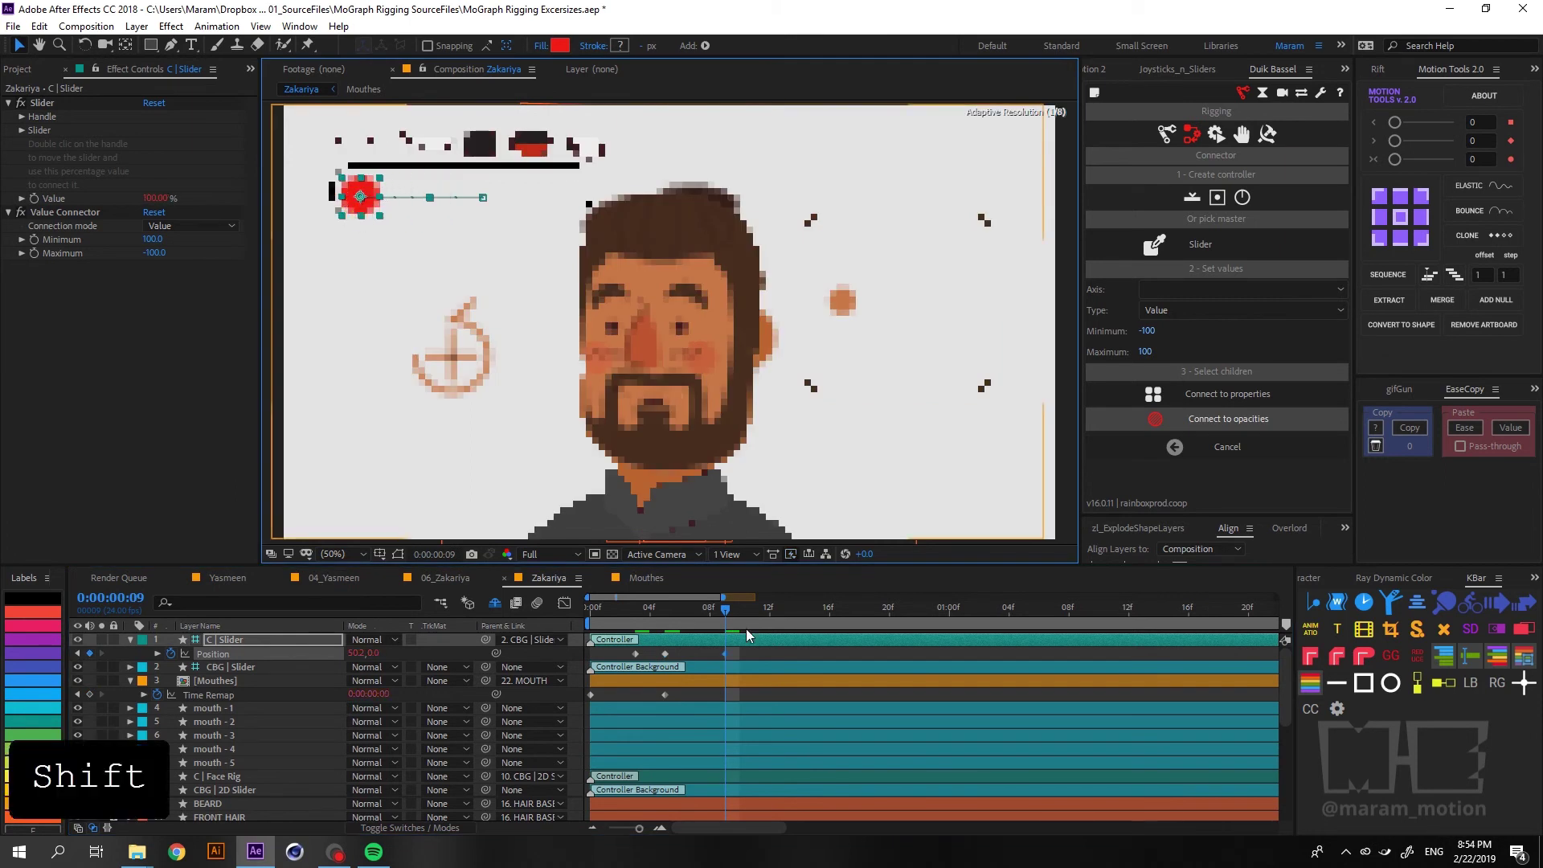
pyautogui.click(786, 611)
pyautogui.press('shift')
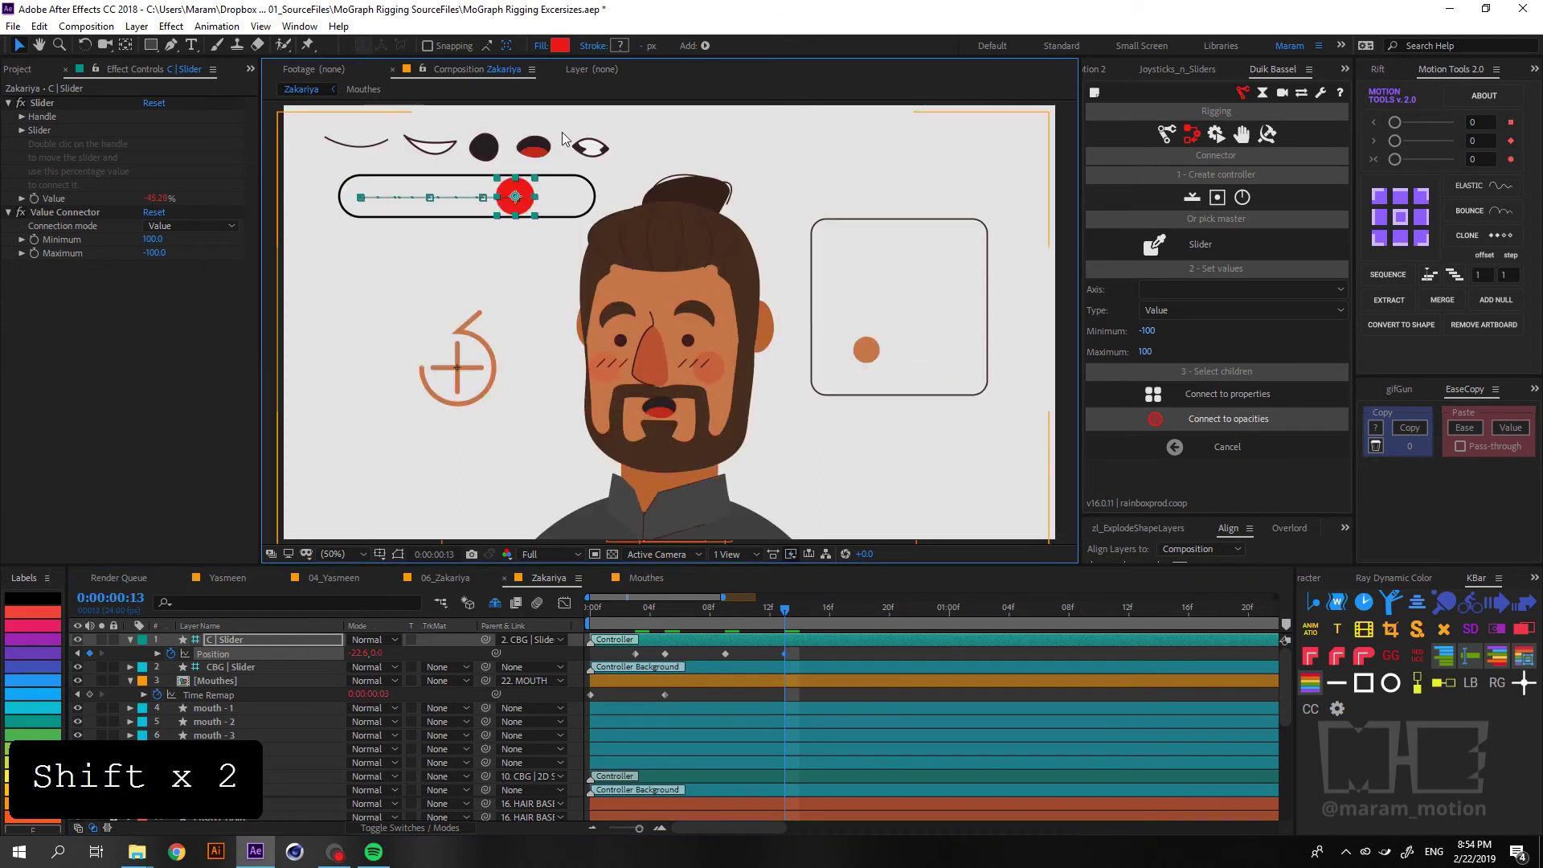
pyautogui.click(828, 611)
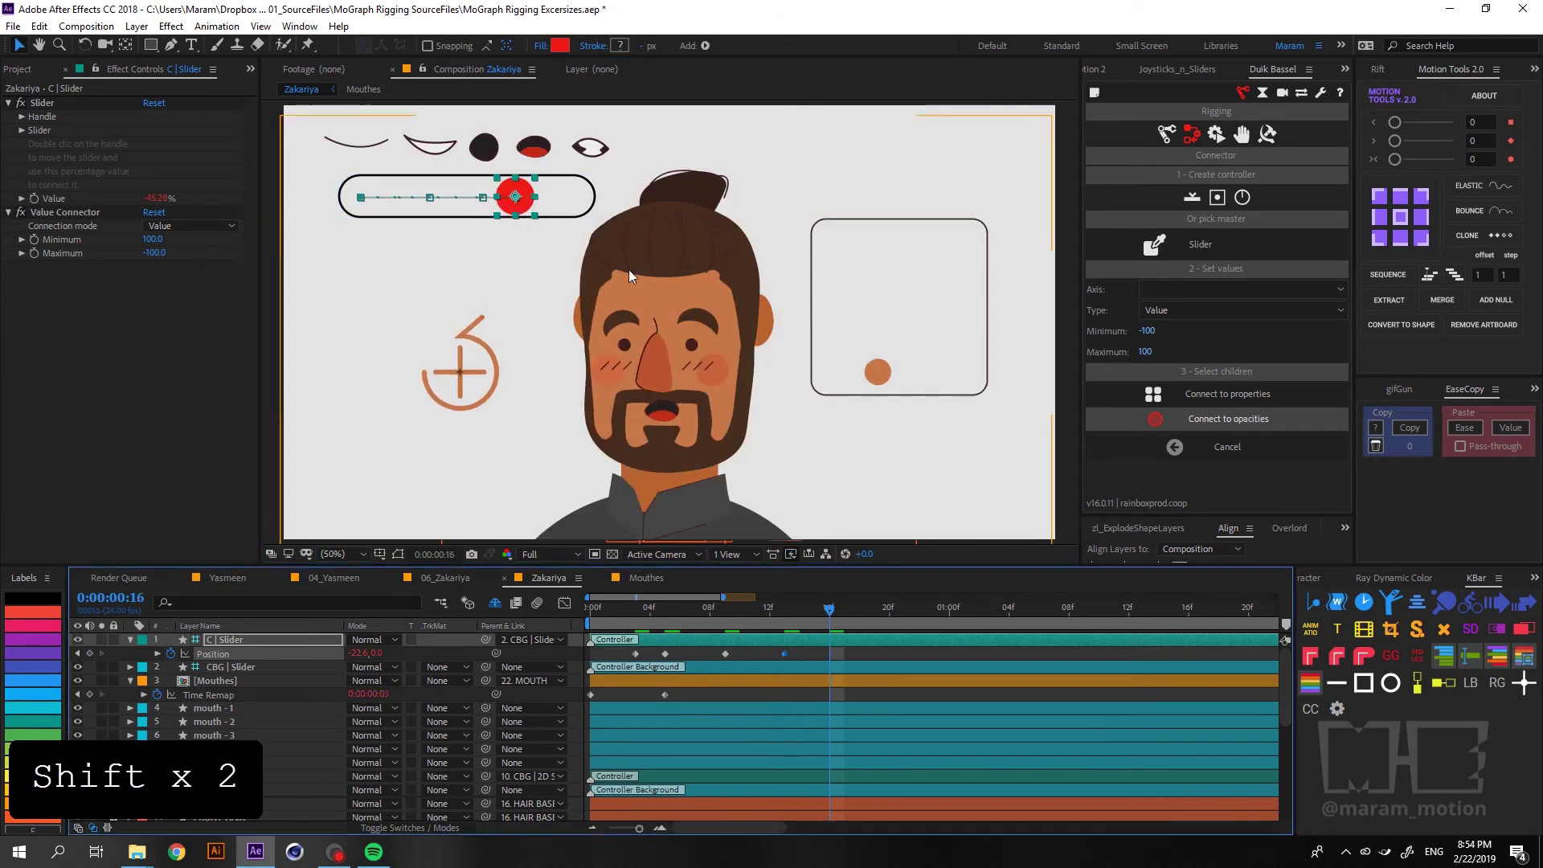
pyautogui.moveTo(515, 198); pyautogui.dragTo(575, 197)
pyautogui.press('shift')
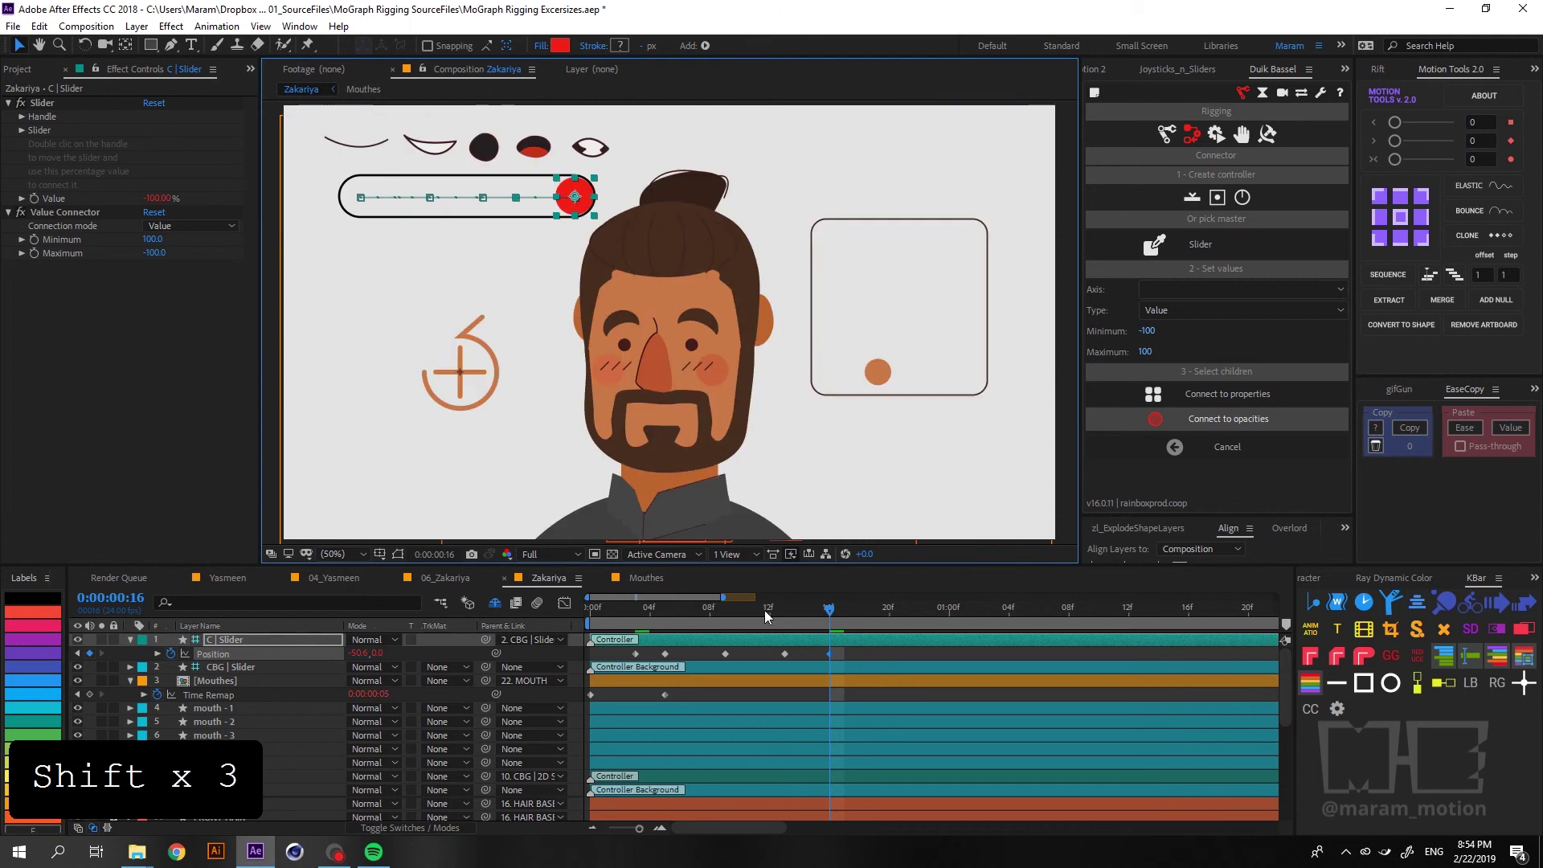
# - Convert all of the slider handle's Position keyframes to hold keyframes
pyautogui.moveTo(858, 664); pyautogui.dragTo(579, 652)
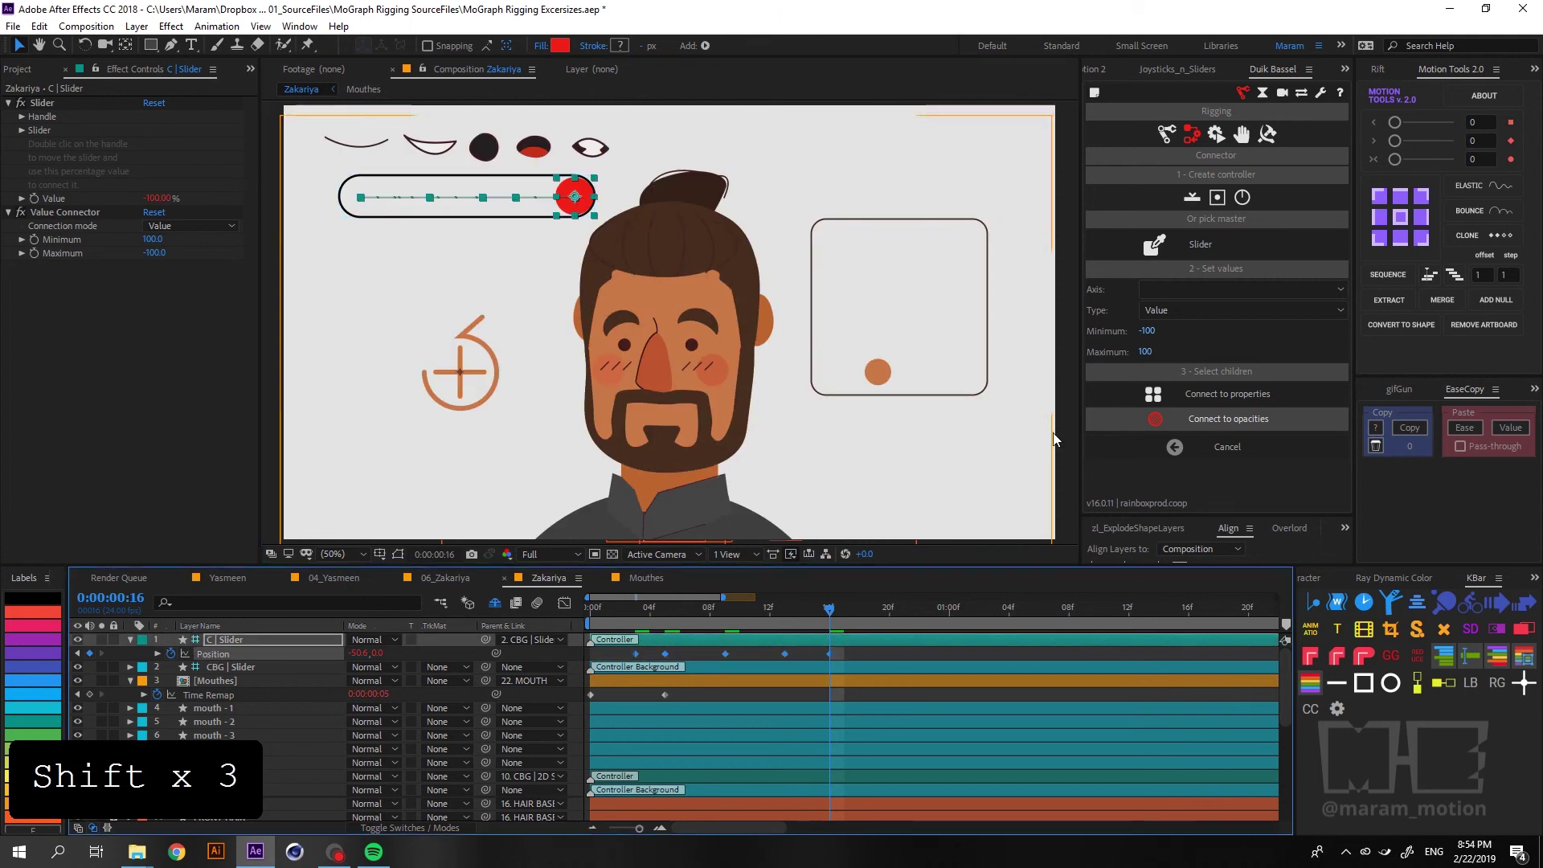
pyautogui.click(1510, 122)
pyautogui.hotkey('ctrl', 'z')
pyautogui.rightClick(831, 654)
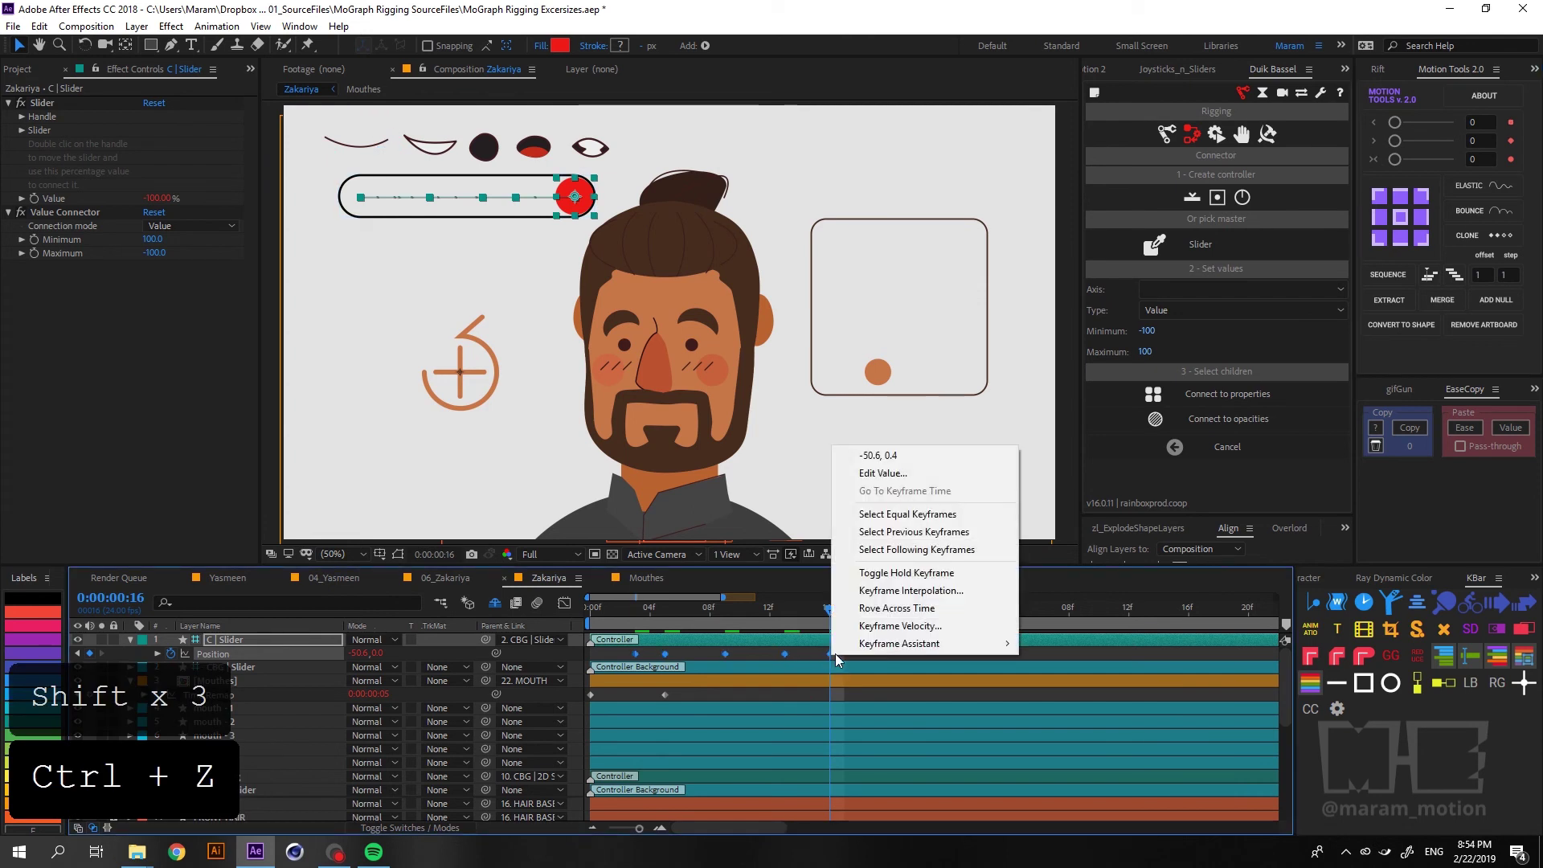
pyautogui.click(914, 574)
# - Scrub and play back the slider animation to check the mouth changes
pyautogui.moveTo(810, 614); pyautogui.dragTo(723, 614)
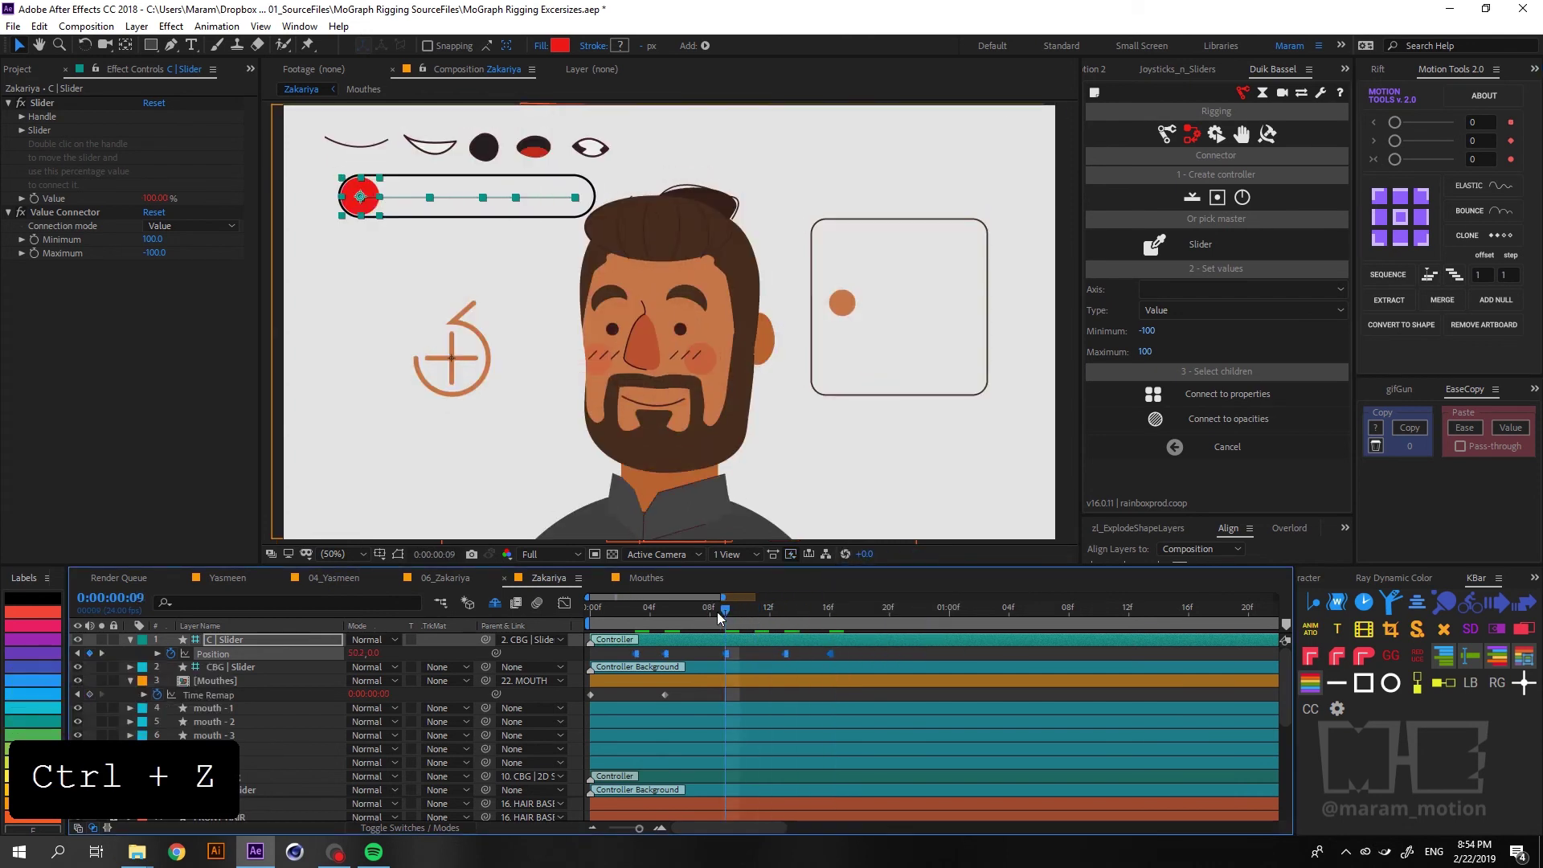
pyautogui.press('space')
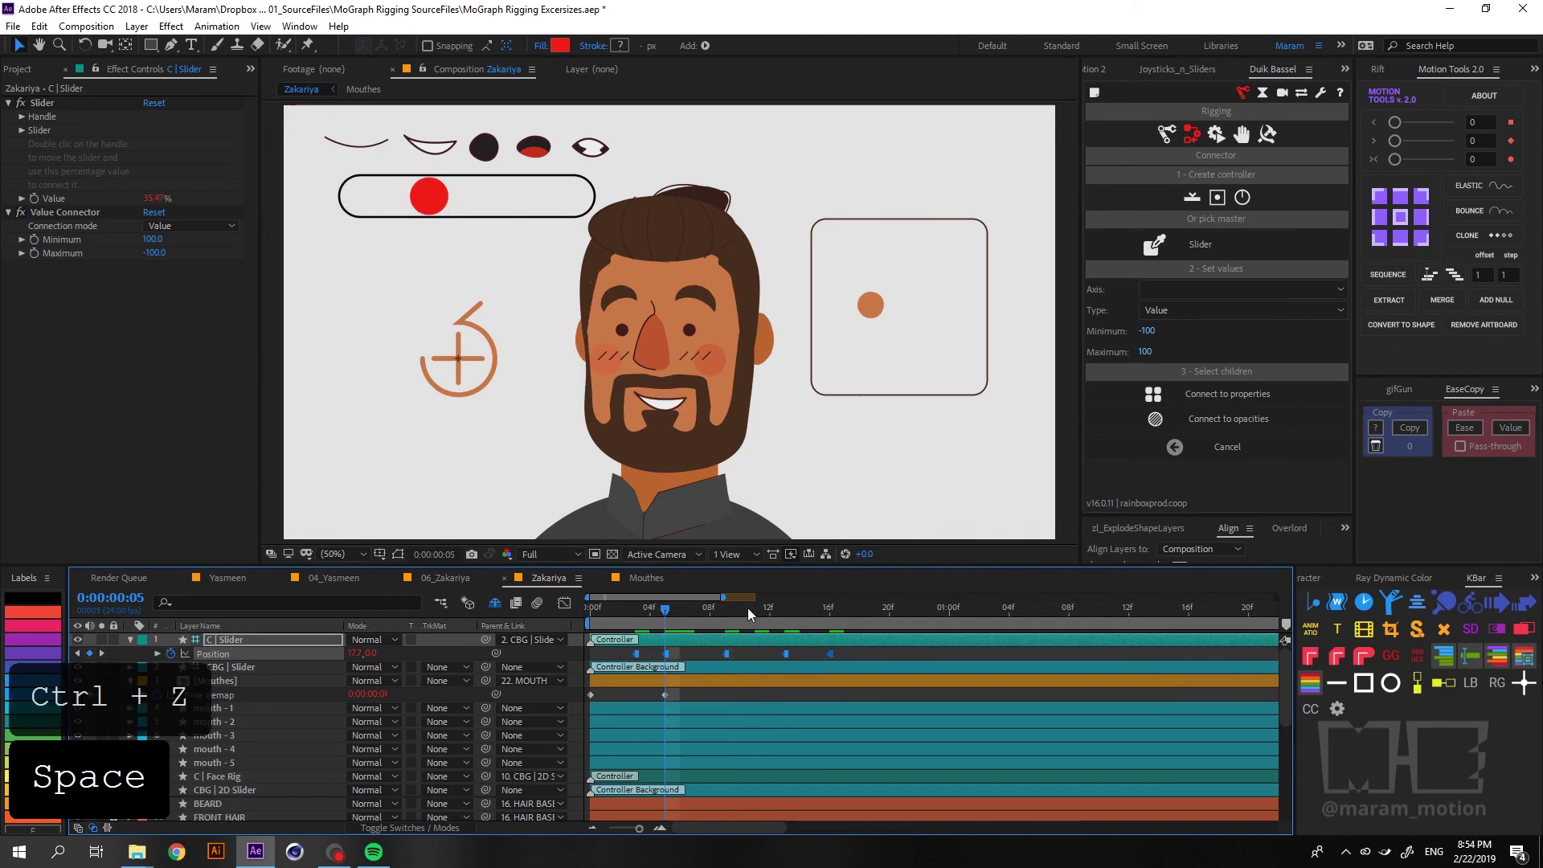
pyautogui.press('space')
# - Keyframe the slider handle to show the fifth mouth at frame 18 and the second at frame 21, with the work area starting at frame 0
pyautogui.moveTo(719, 615); pyautogui.dragTo(859, 611)
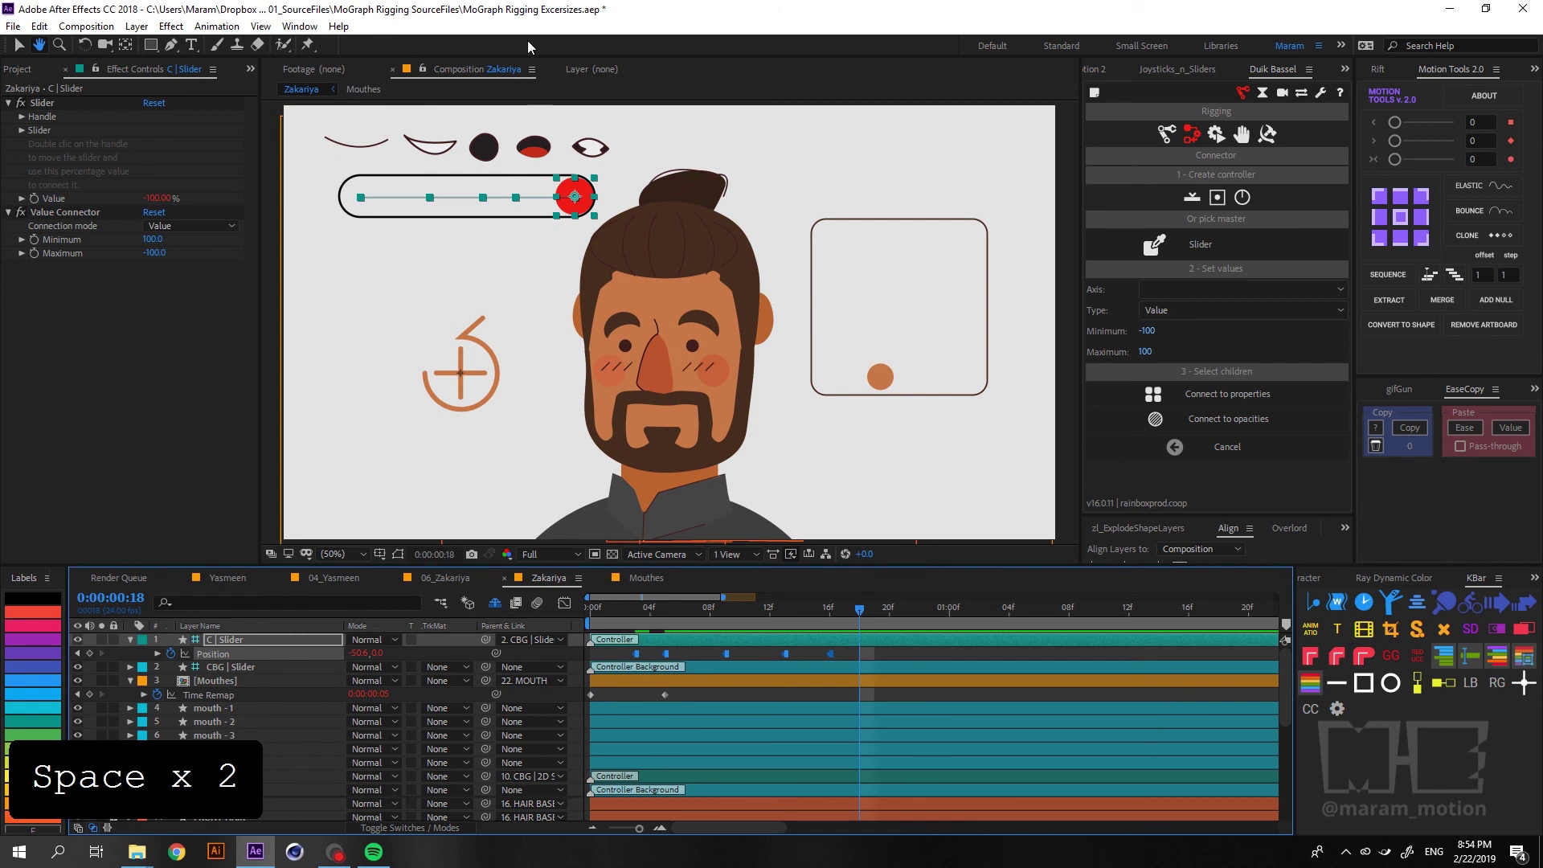
pyautogui.press('b')
pyautogui.moveTo(590, 199); pyautogui.dragTo(554, 205)
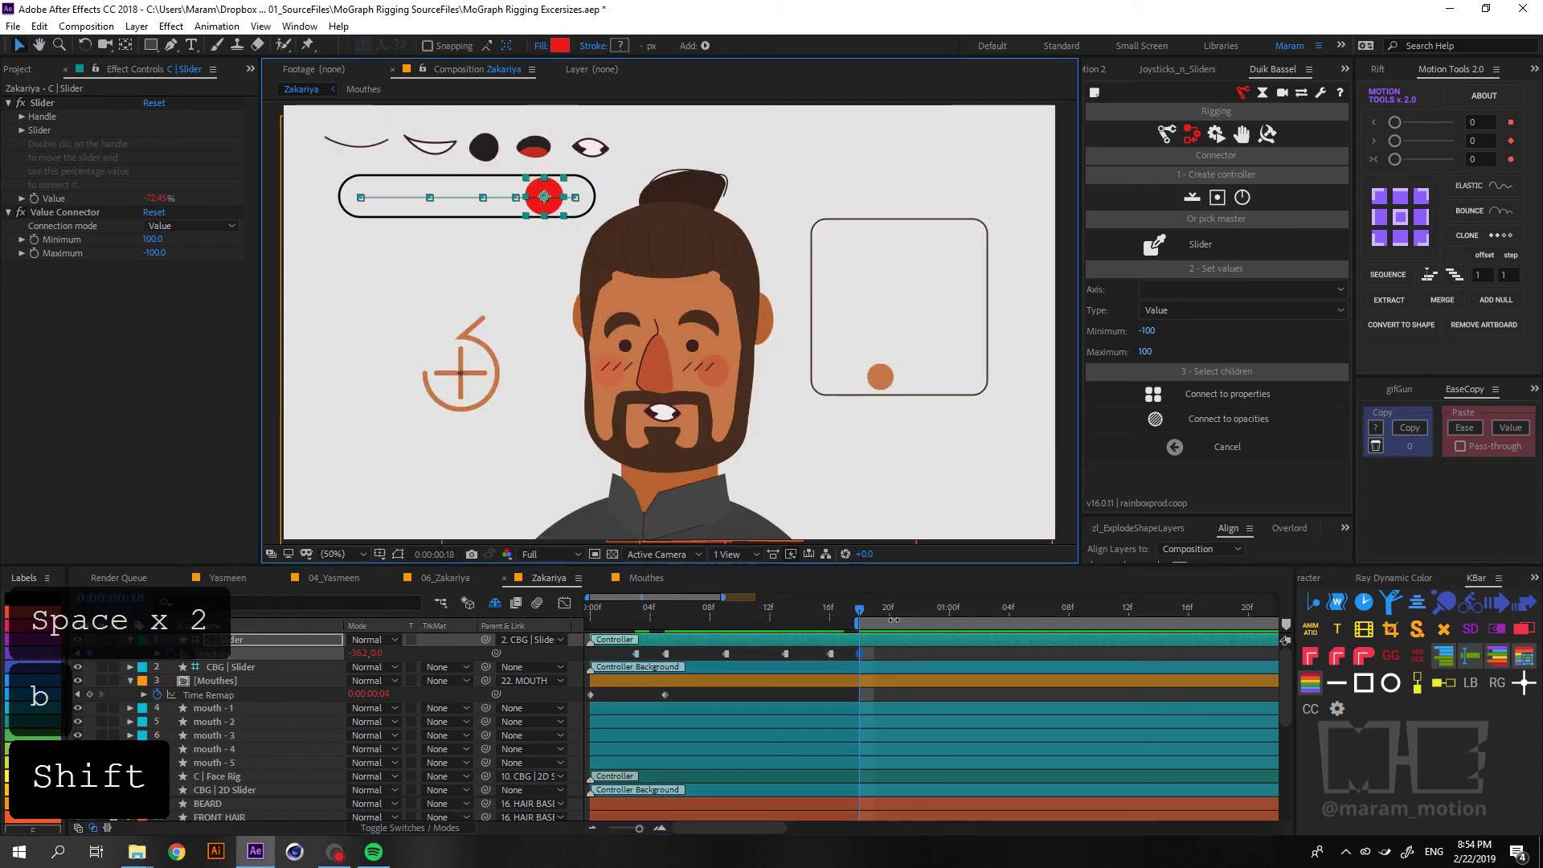
pyautogui.click(900, 603)
pyautogui.moveTo(903, 621); pyautogui.dragTo(441, 620)
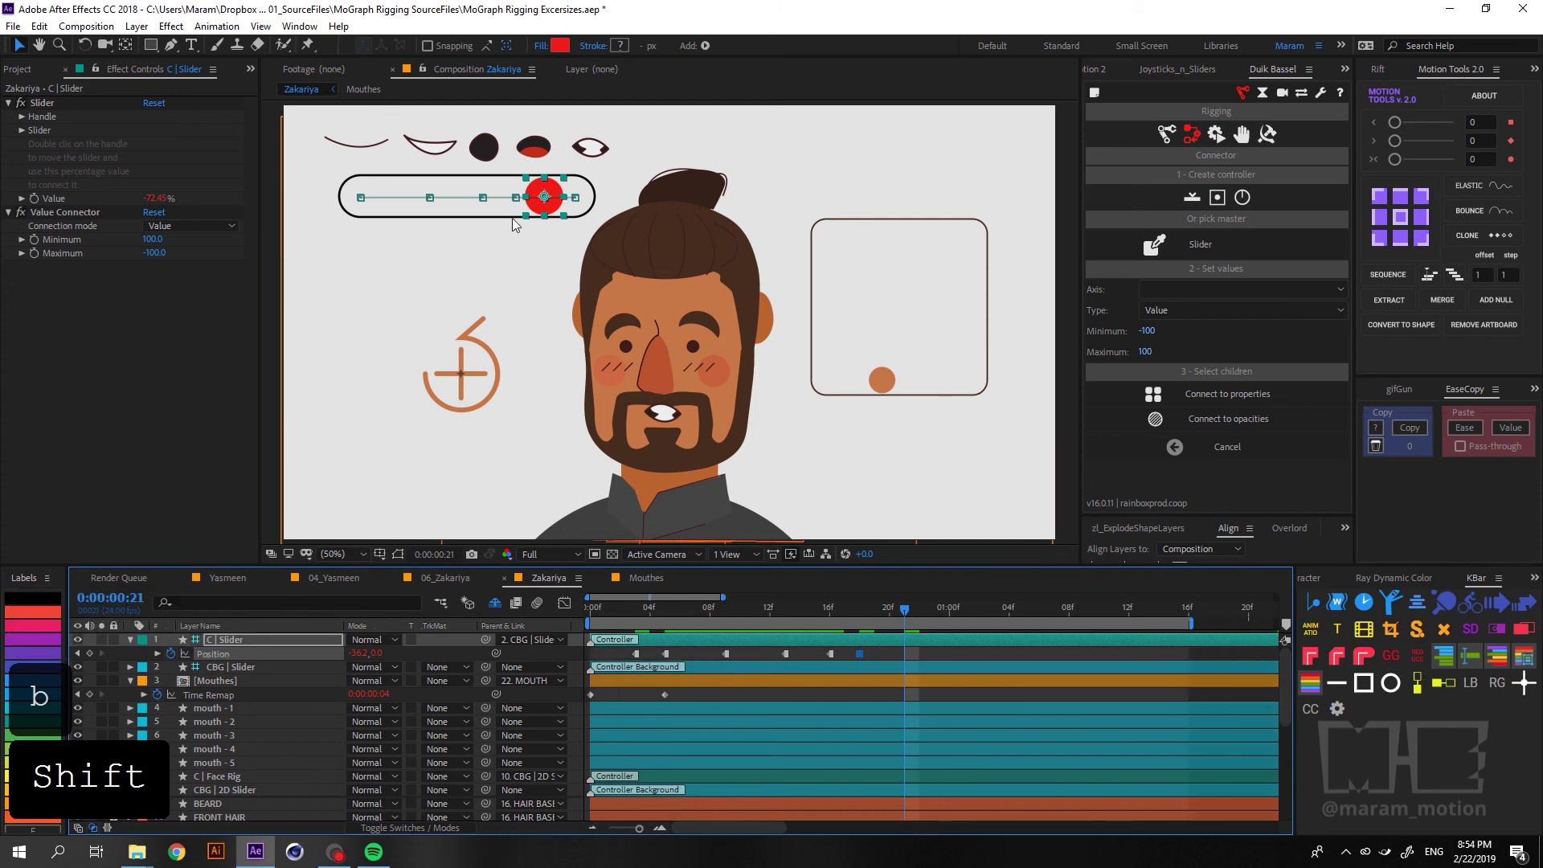
pyautogui.moveTo(545, 207); pyautogui.dragTo(434, 206)
pyautogui.press('shift')
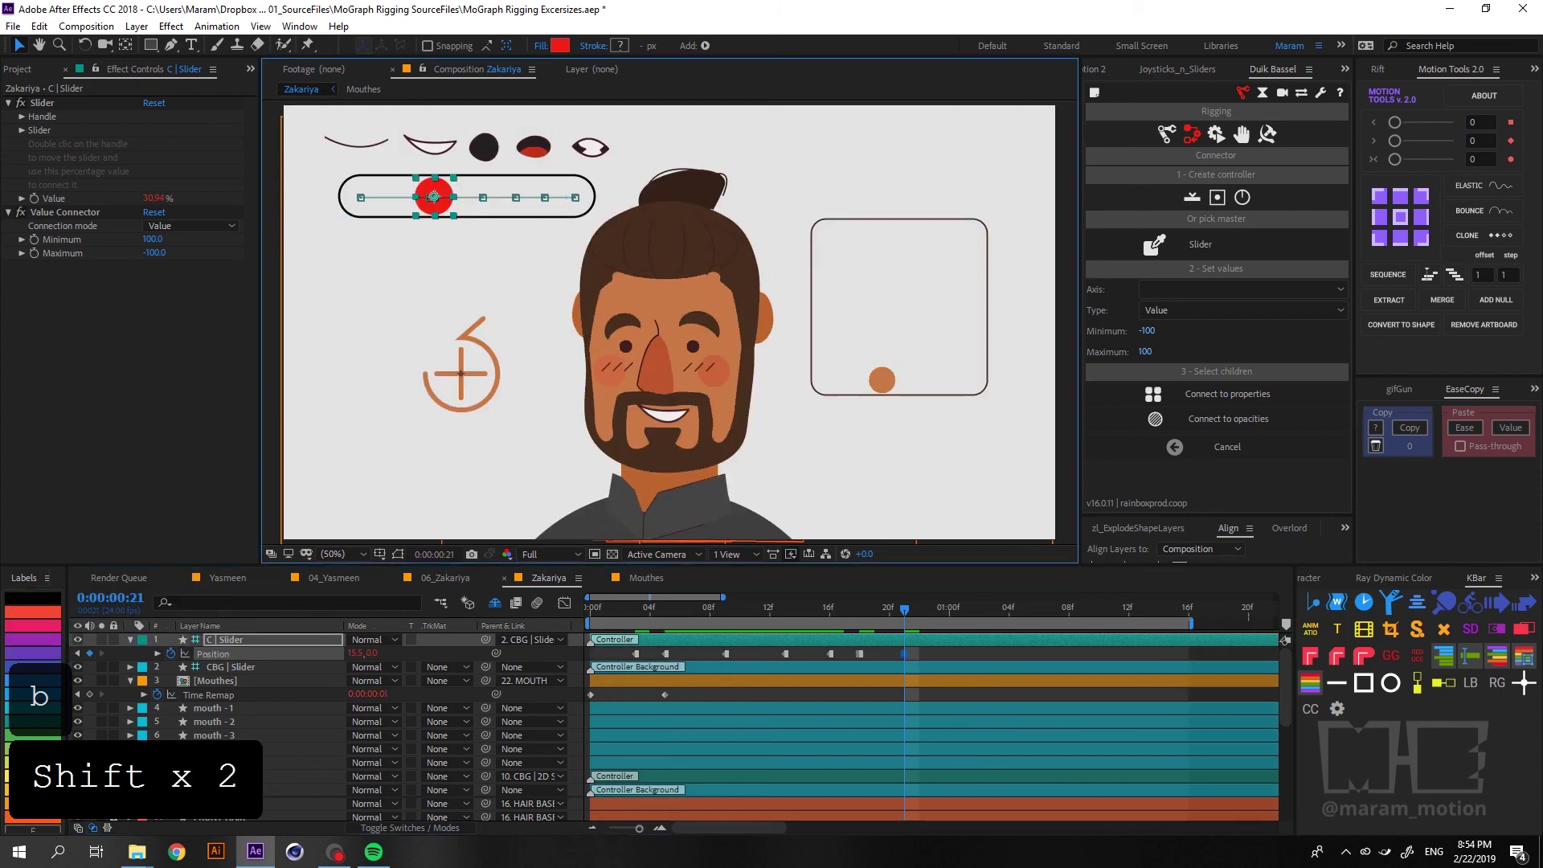